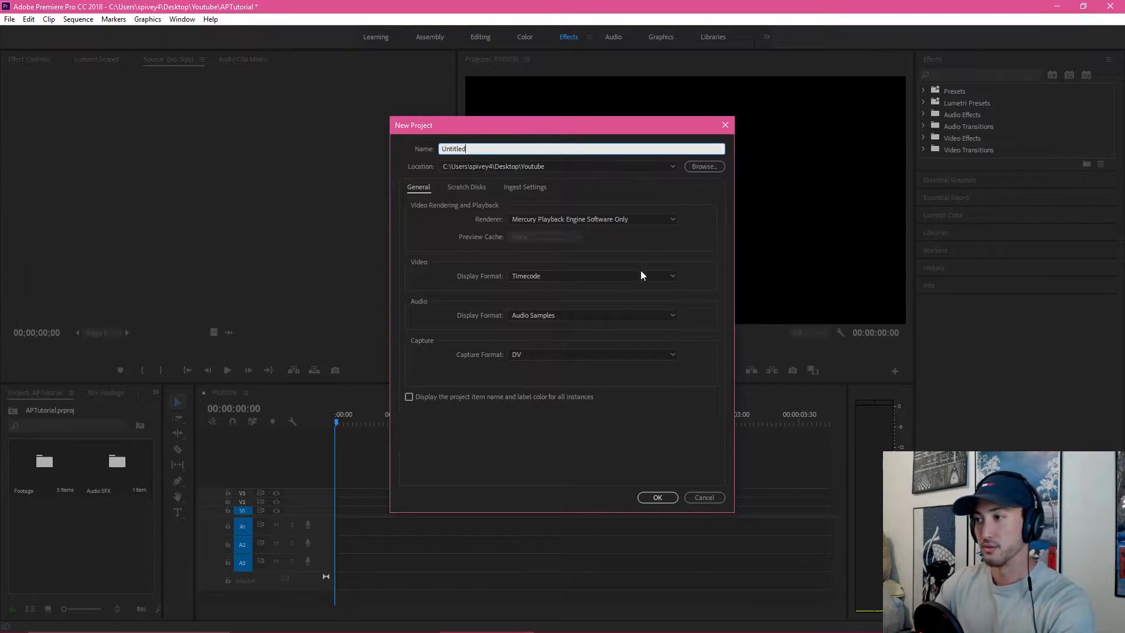
drag(489, 149, 329, 150)
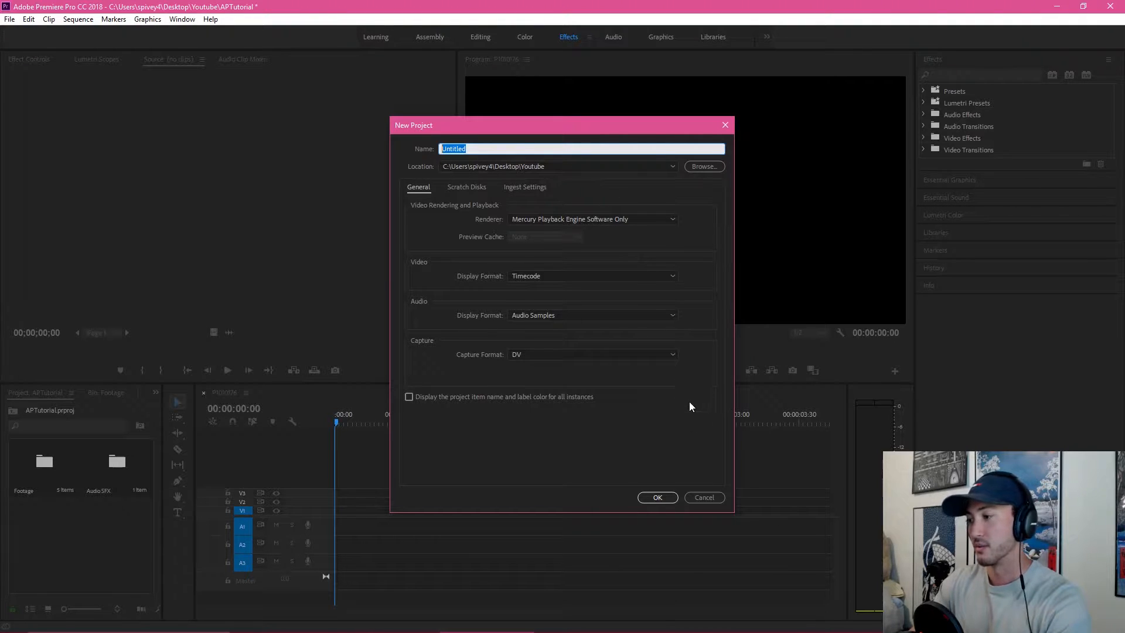
click(704, 497)
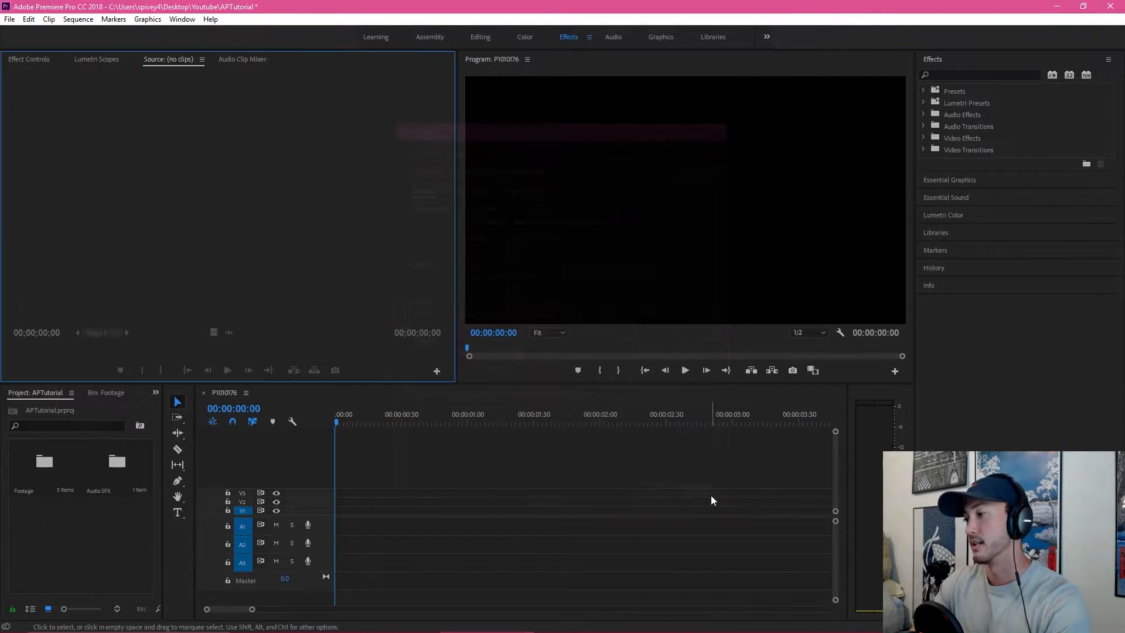
click(582, 452)
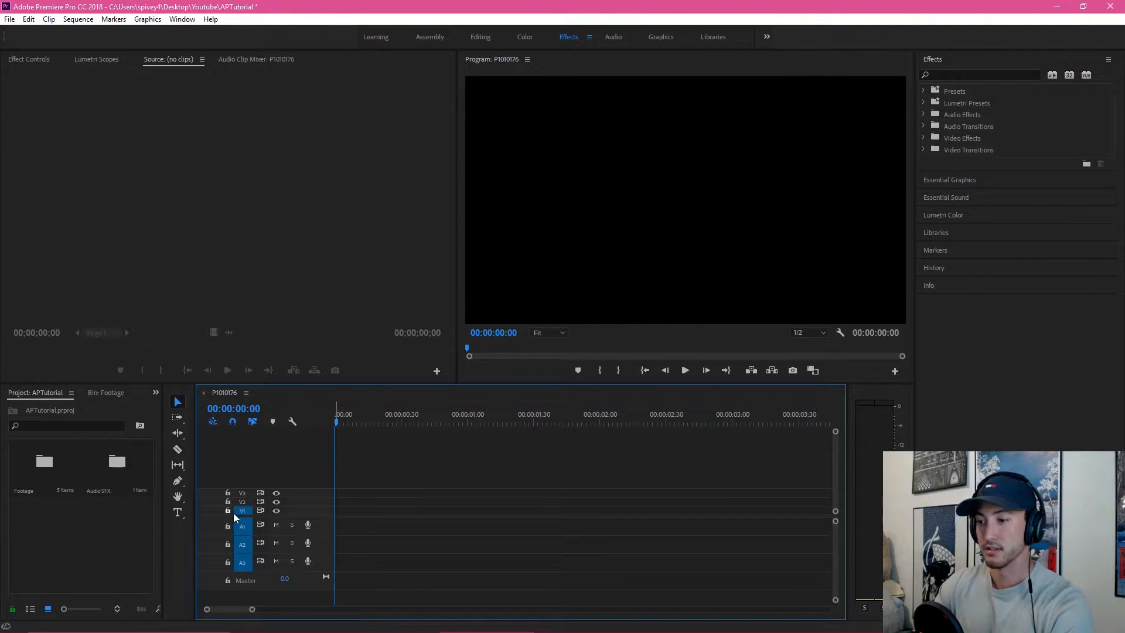
Lock and unlock video tracks V1 through V3, and toggle the output of track V2.
drag(228, 510, 230, 495)
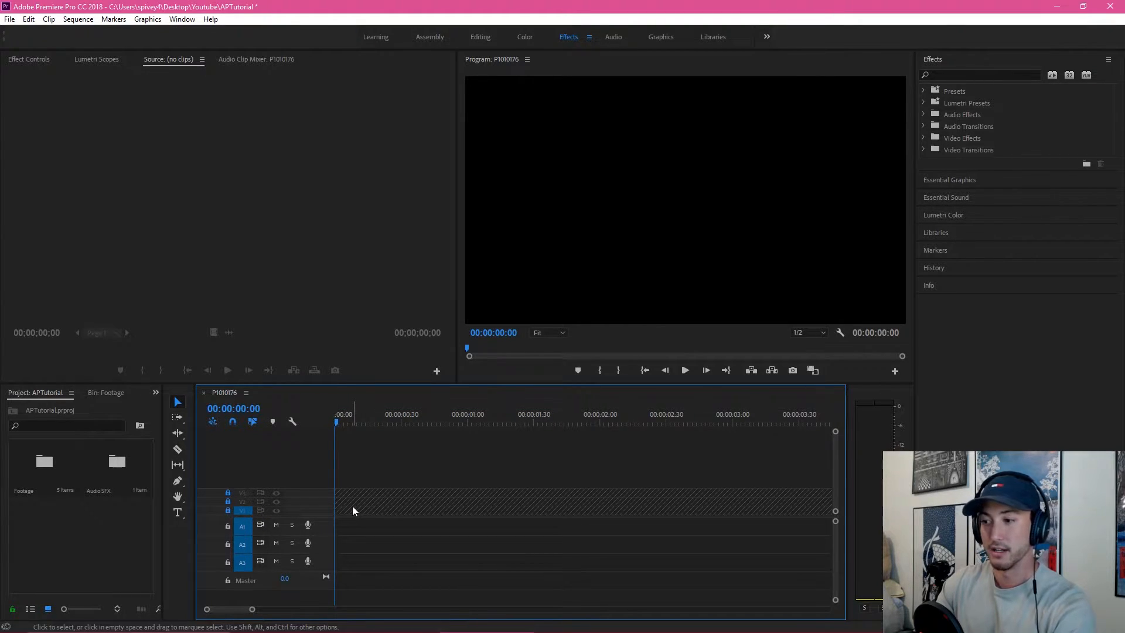
shift+click(228, 510)
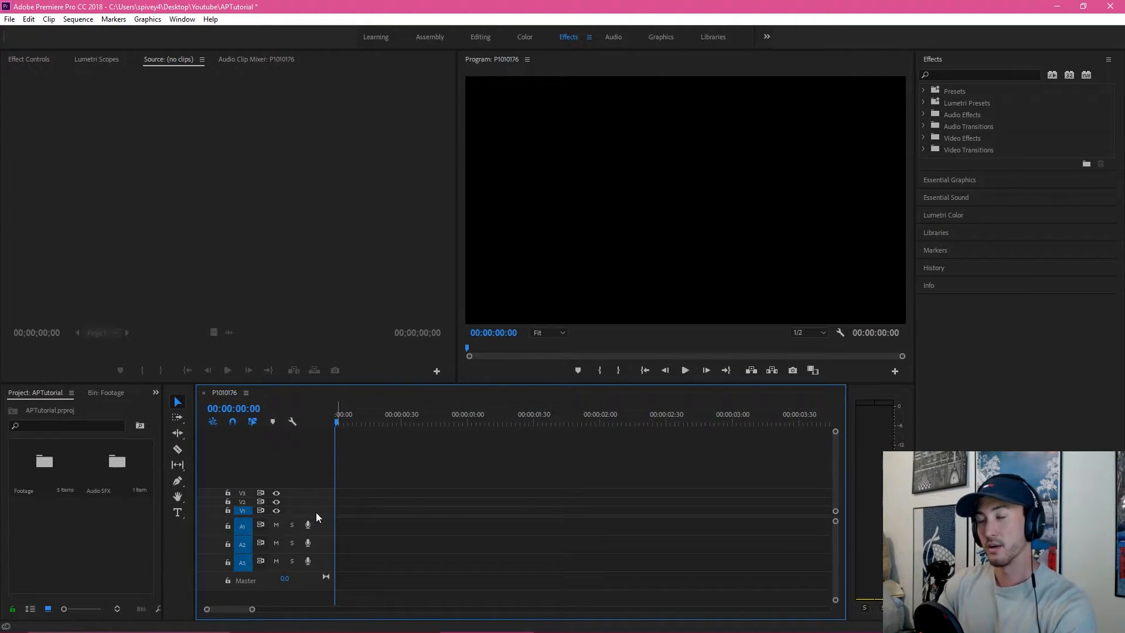
click(277, 501)
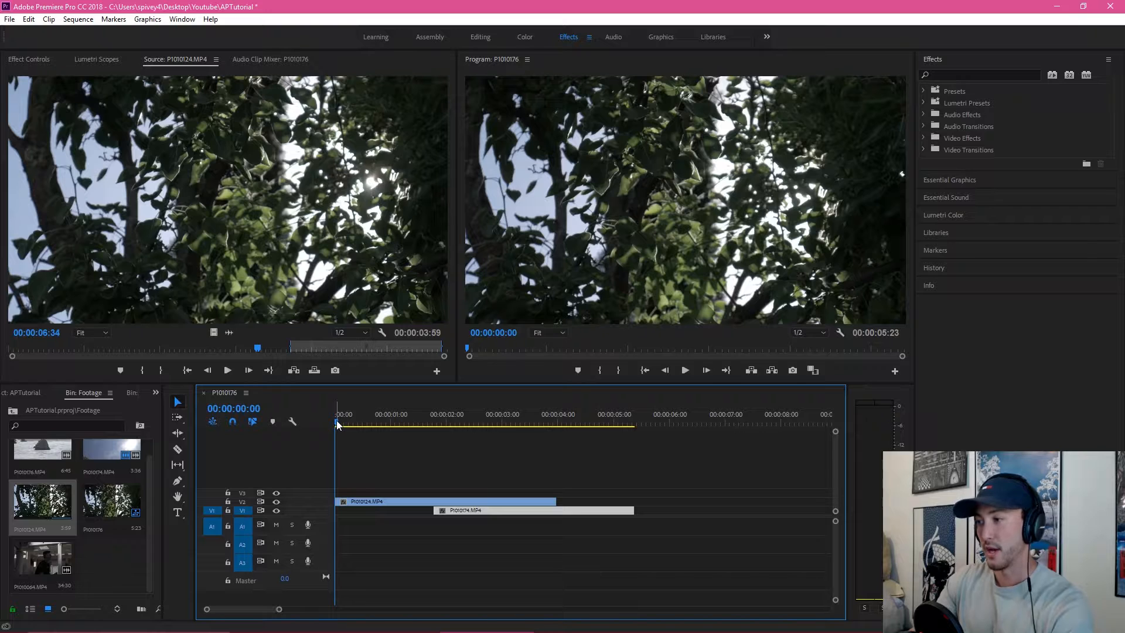
Scrub through the overlapping clips on V1 and V2, hiding track V2 to preview the clip beneath it.
drag(336, 420, 441, 426)
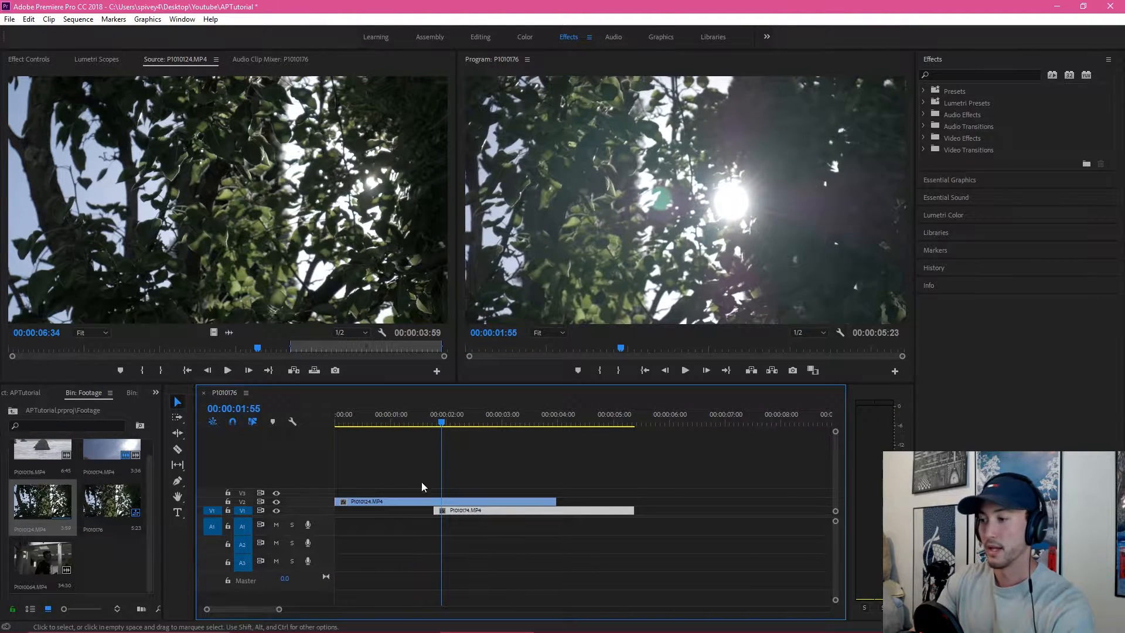
click(434, 424)
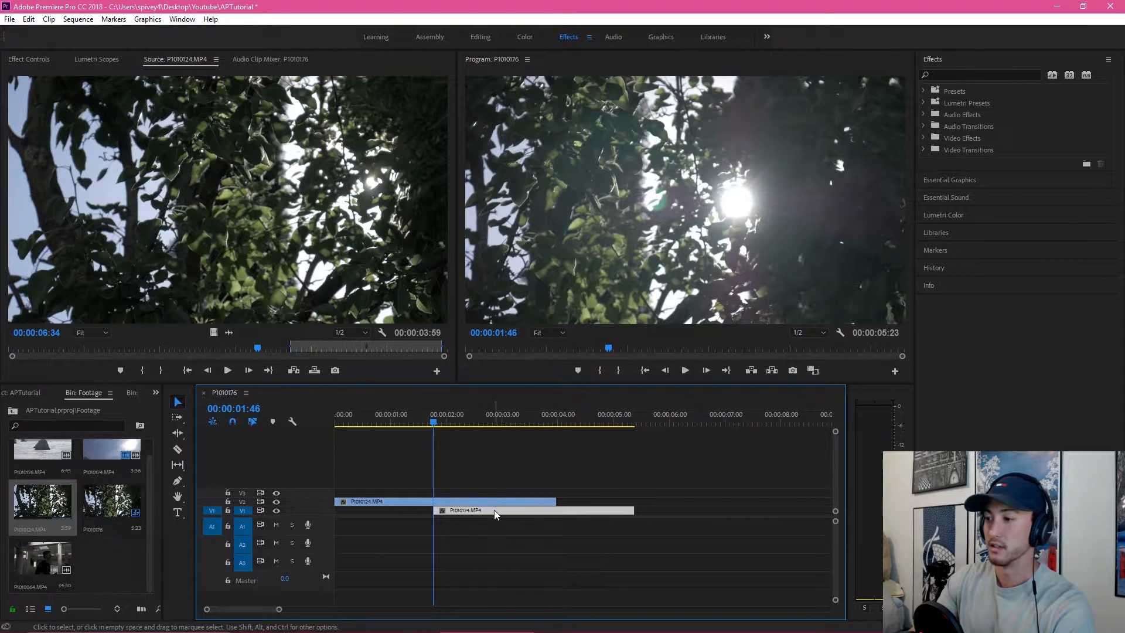
mouse_move(434, 426)
mouse_down()
mouse_move(591, 431)
mouse_move(425, 444)
mouse_move(447, 440)
mouse_up()
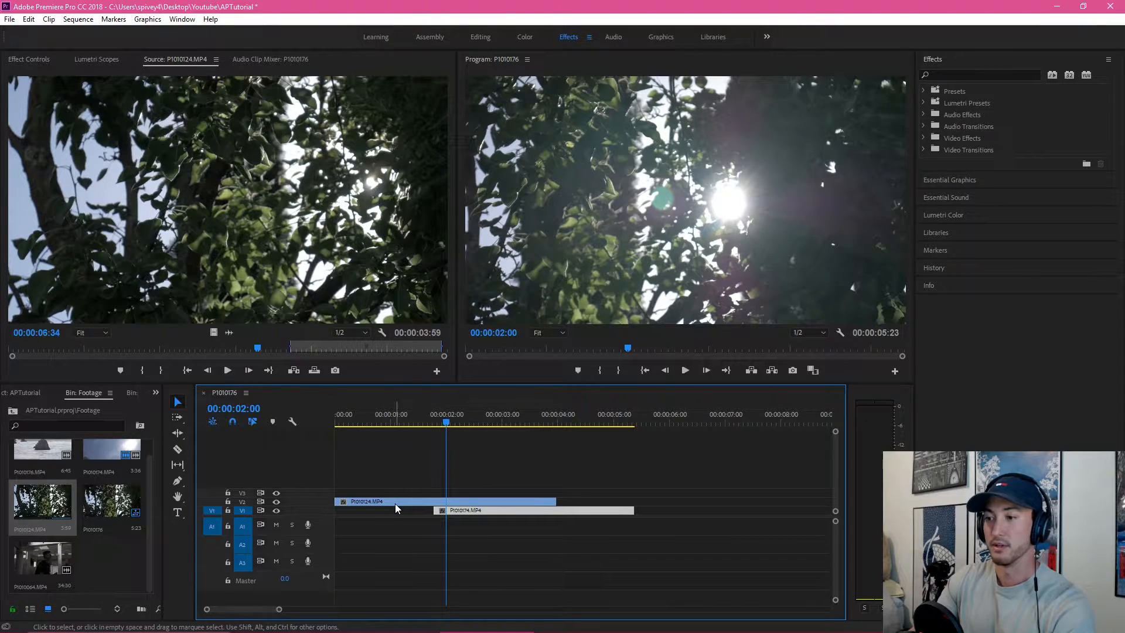
click(452, 426)
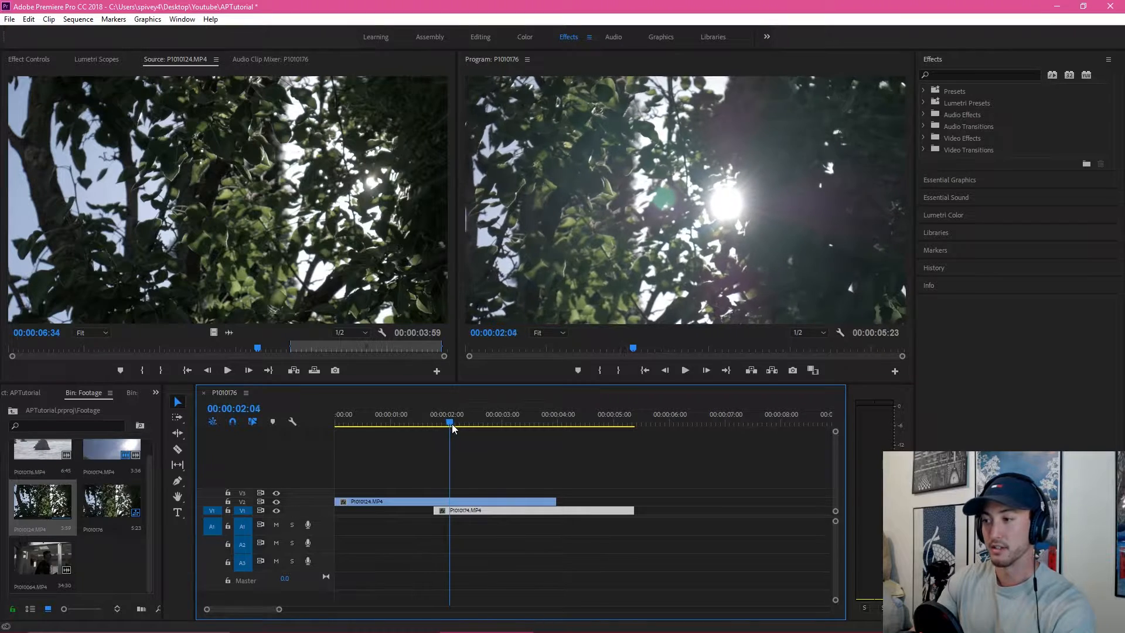
drag(452, 427, 455, 427)
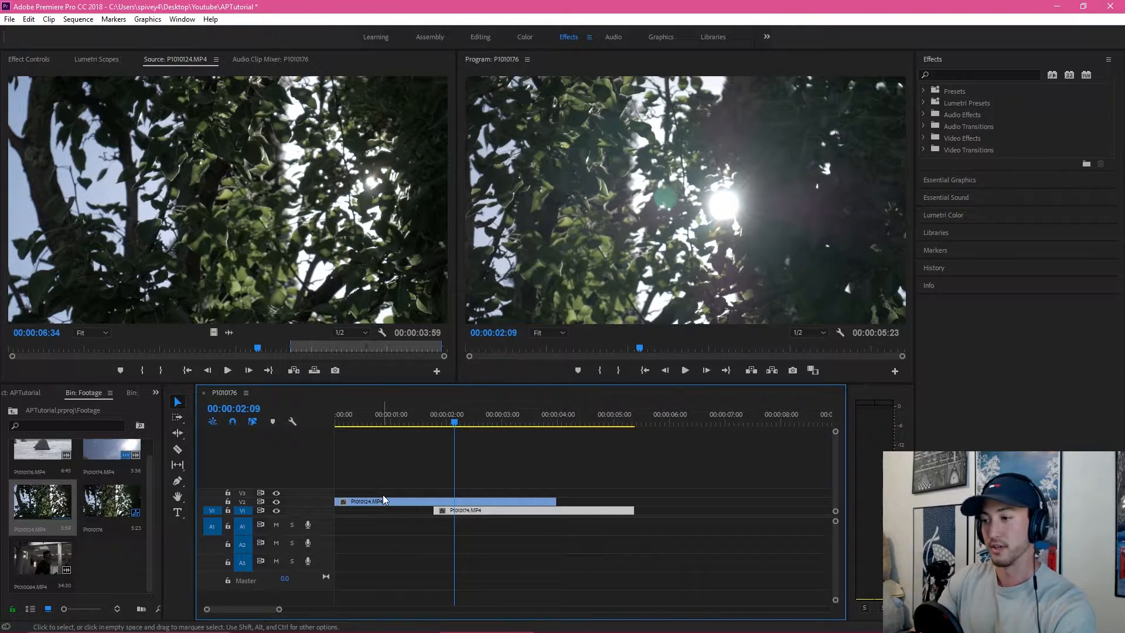
click(276, 501)
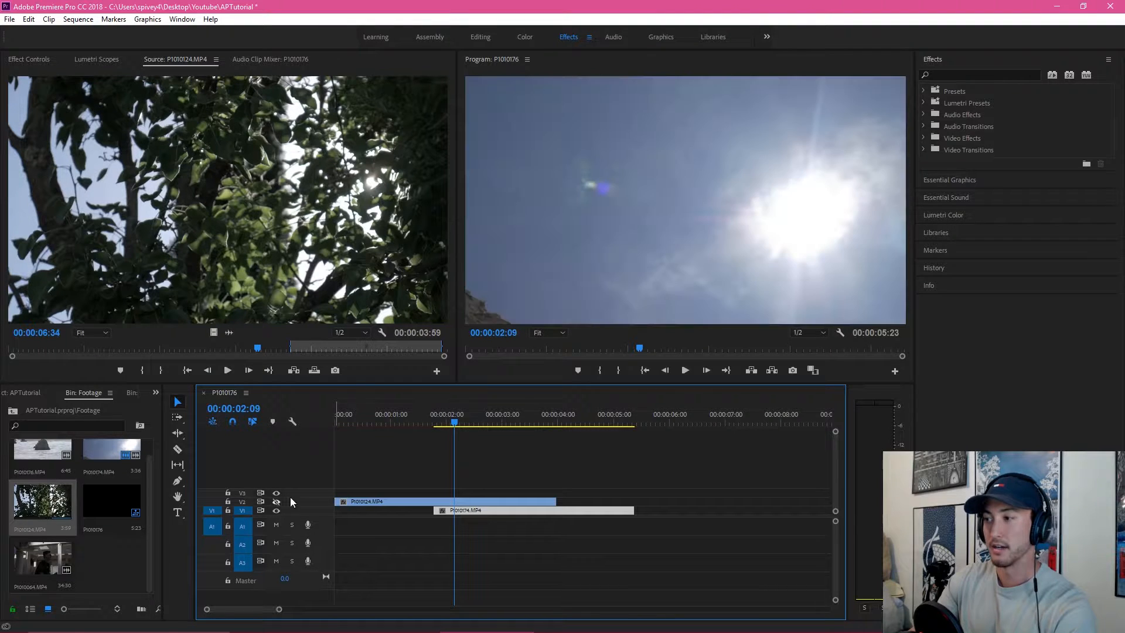
drag(455, 421, 478, 437)
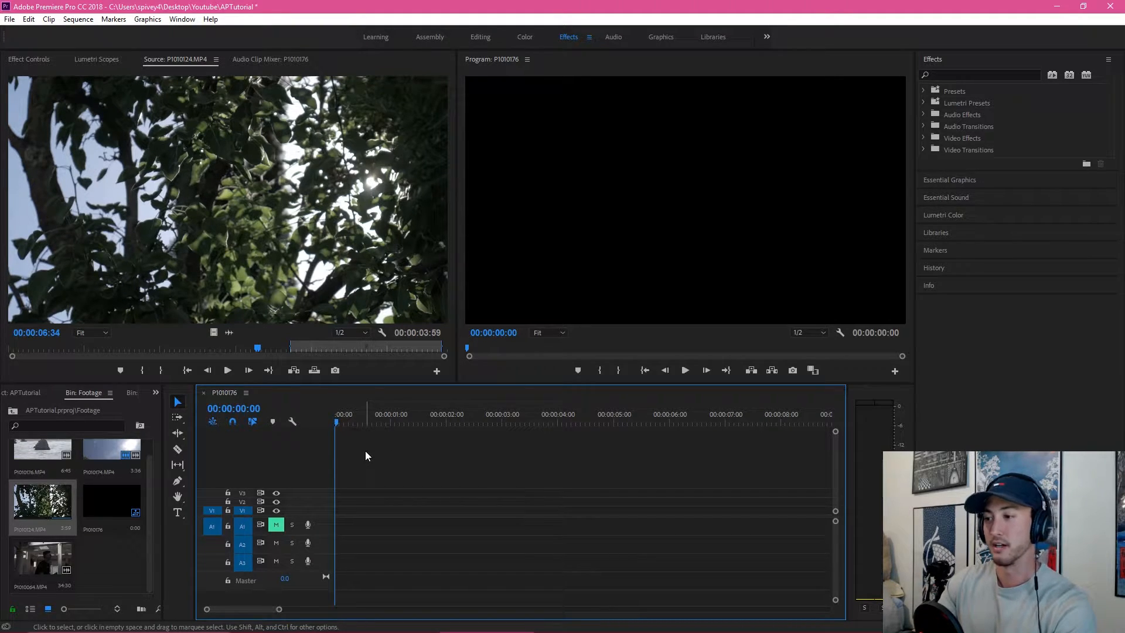
Unmute audio track A1 and adjust the timeline scale with slightly shorter audio tracks and a longer visible time range.
click(276, 525)
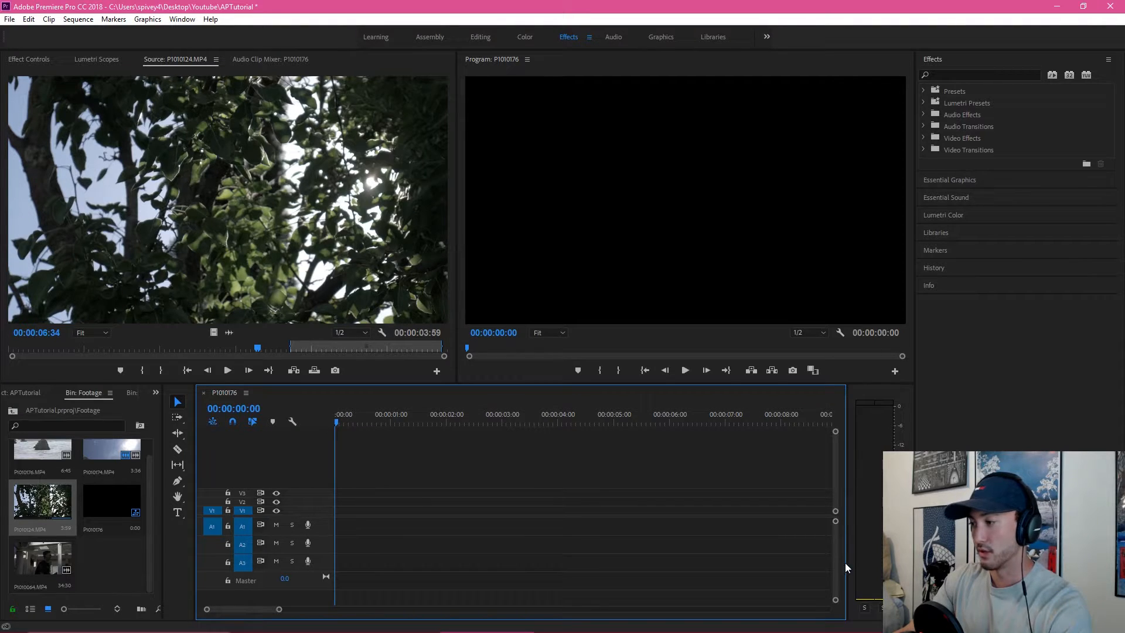
mouse_move(835, 513)
mouse_down()
mouse_move(835, 498)
mouse_move(835, 526)
mouse_up()
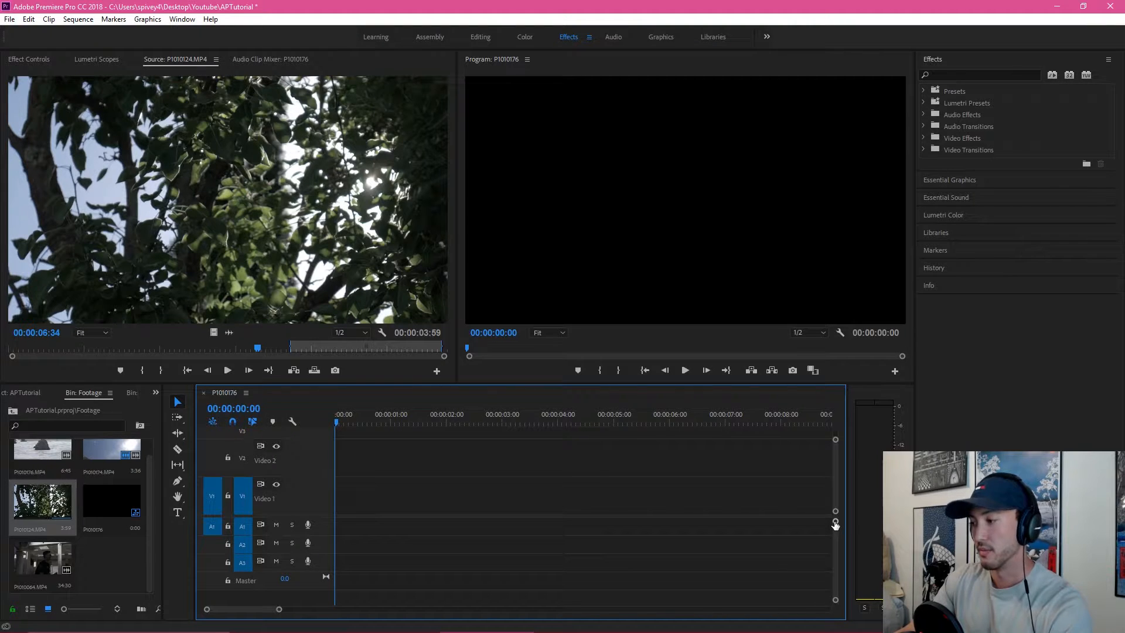
drag(835, 524, 837, 513)
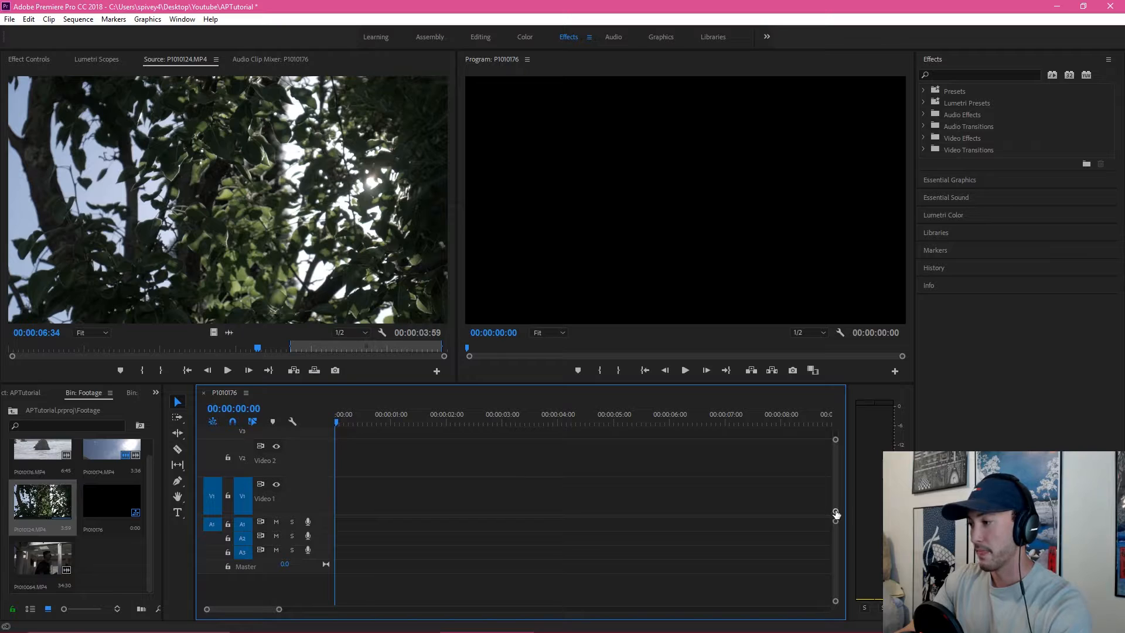
drag(836, 440, 837, 429)
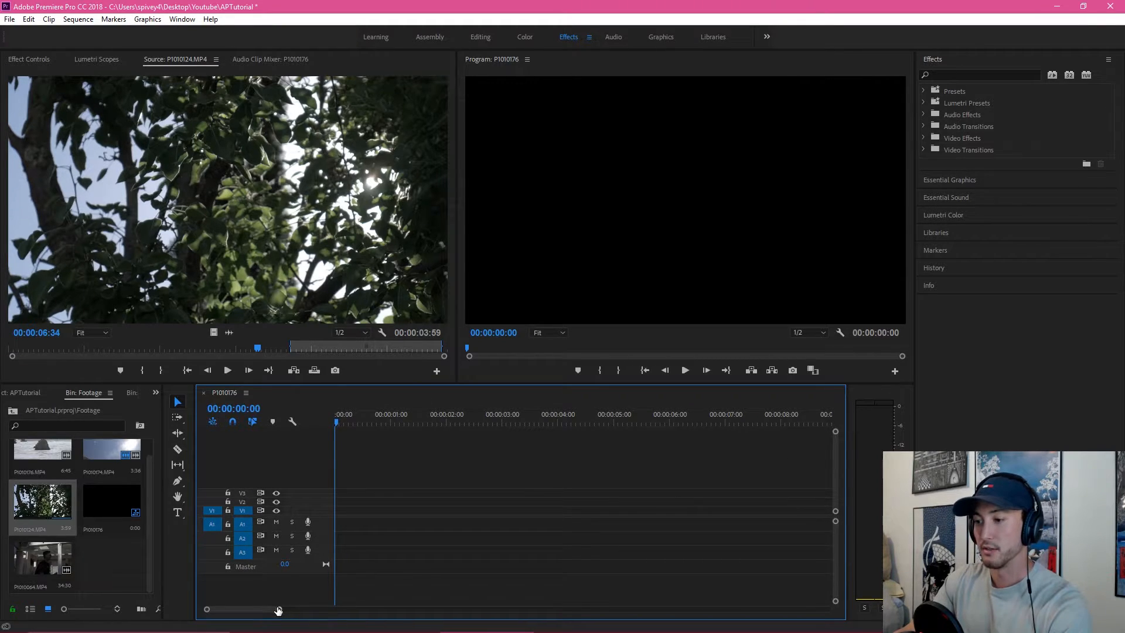
mouse_move(279, 610)
mouse_down()
mouse_move(397, 602)
mouse_move(274, 601)
mouse_up()
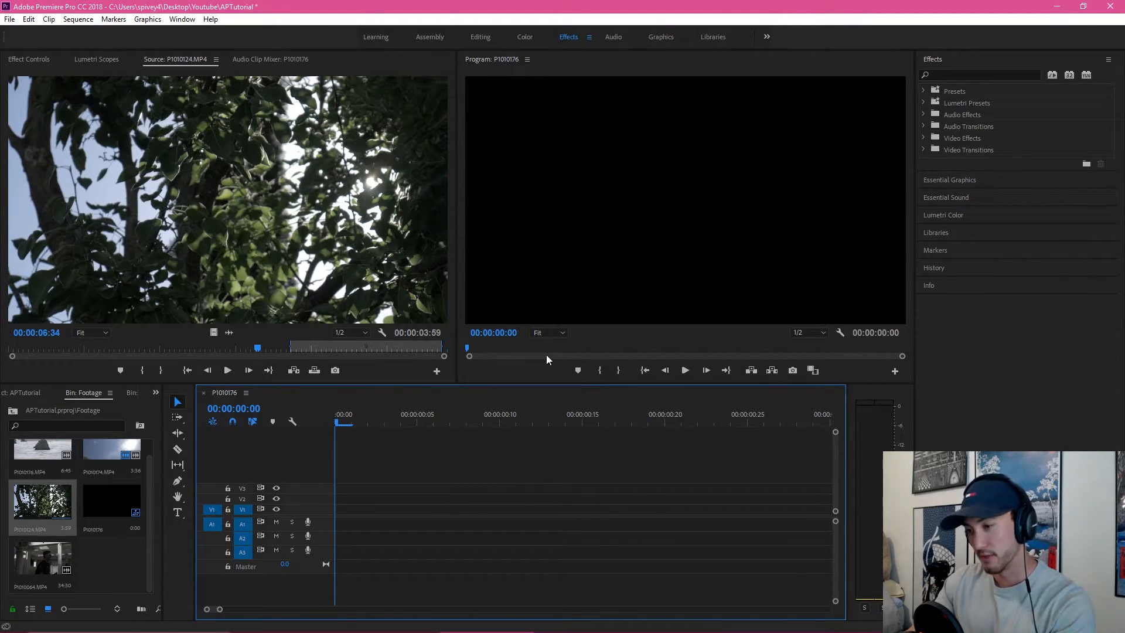
Activate the Ripple Edit tool.
click(185, 390)
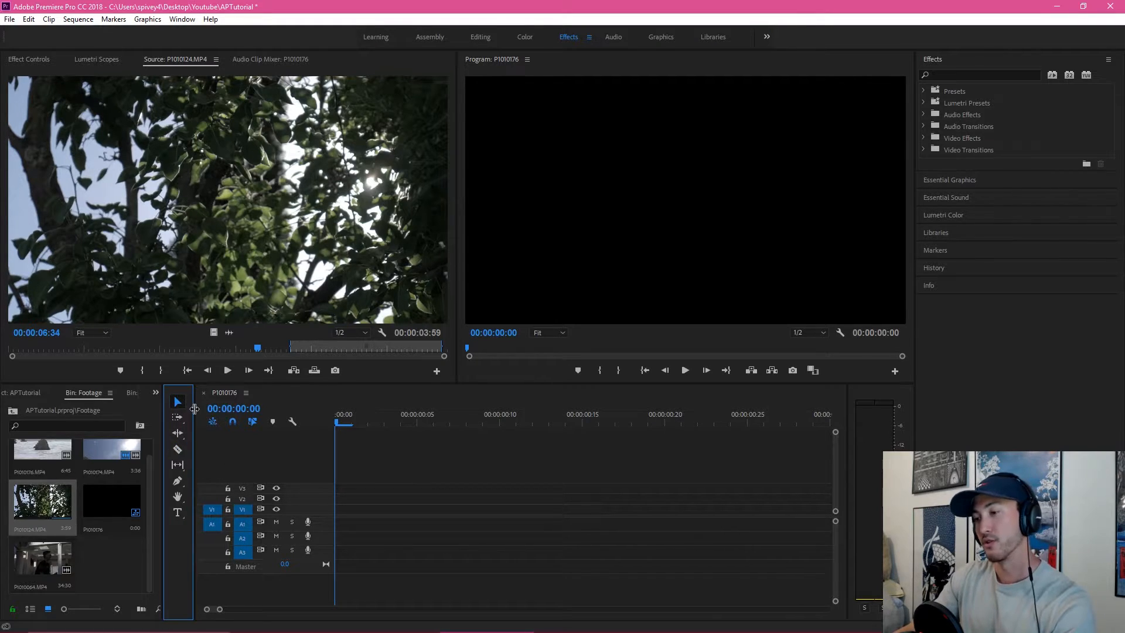
click(177, 433)
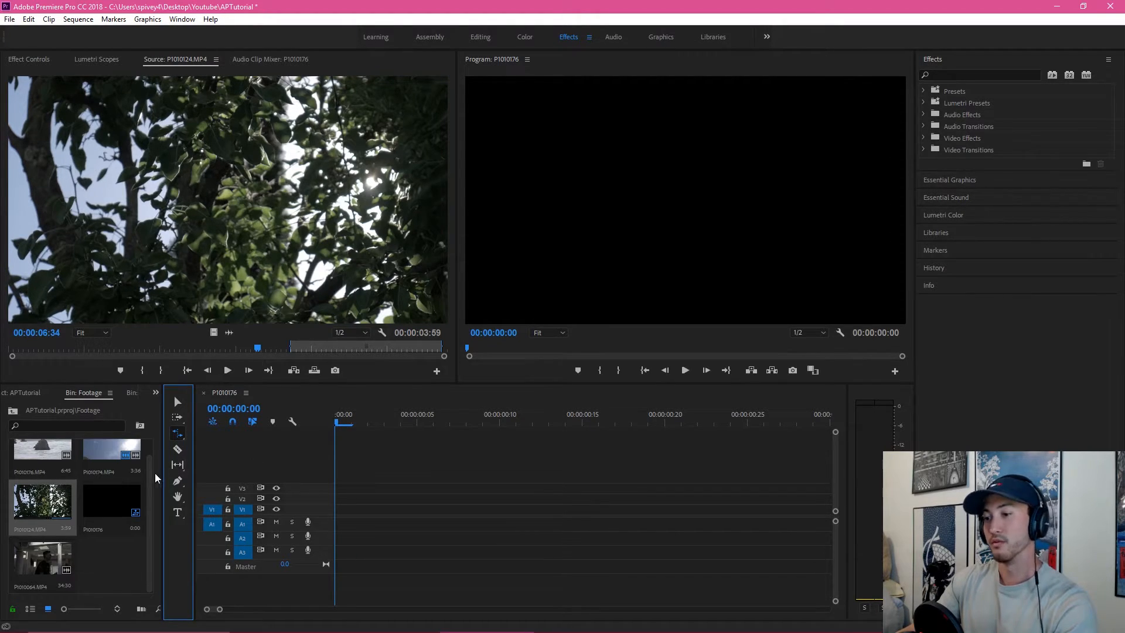
click(112, 560)
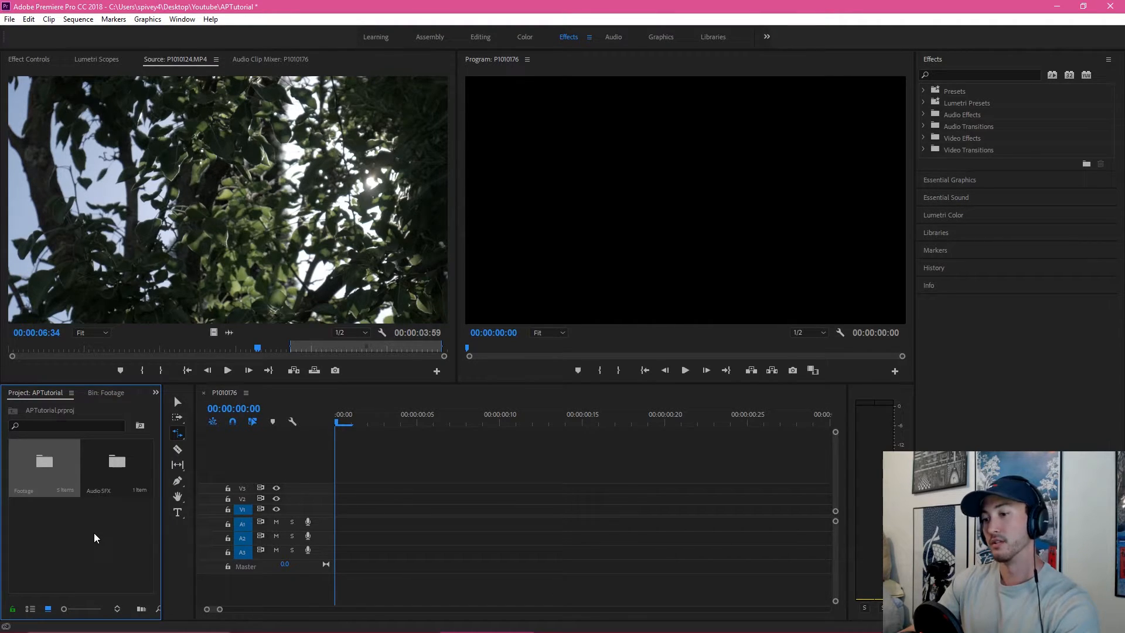
right_click(82, 529)
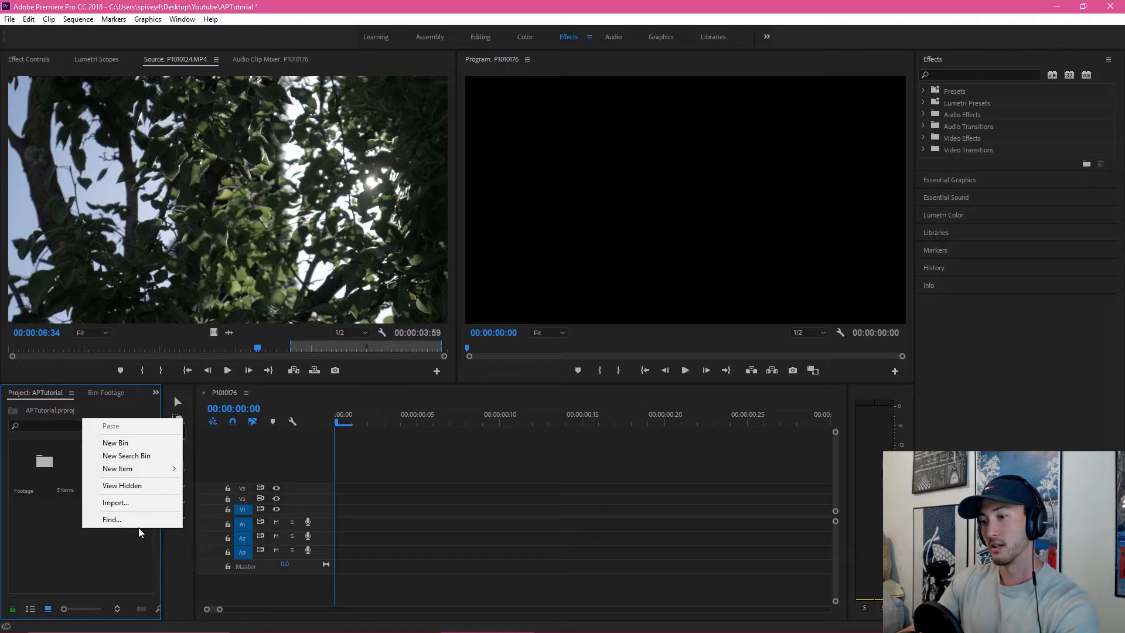
click(97, 530)
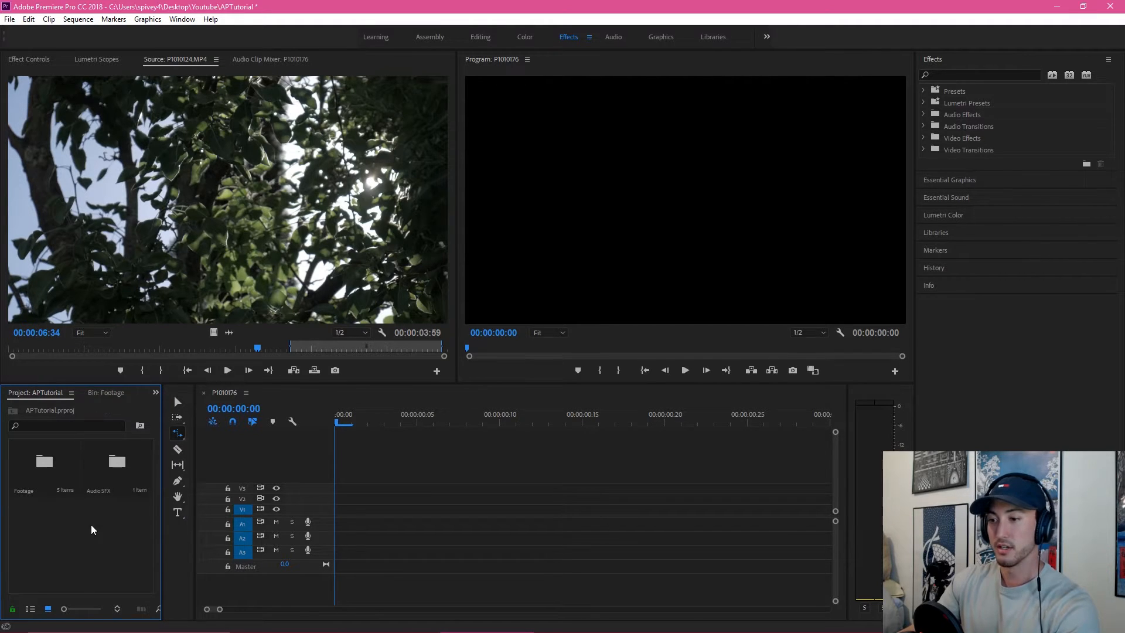
click(13, 22)
click(123, 511)
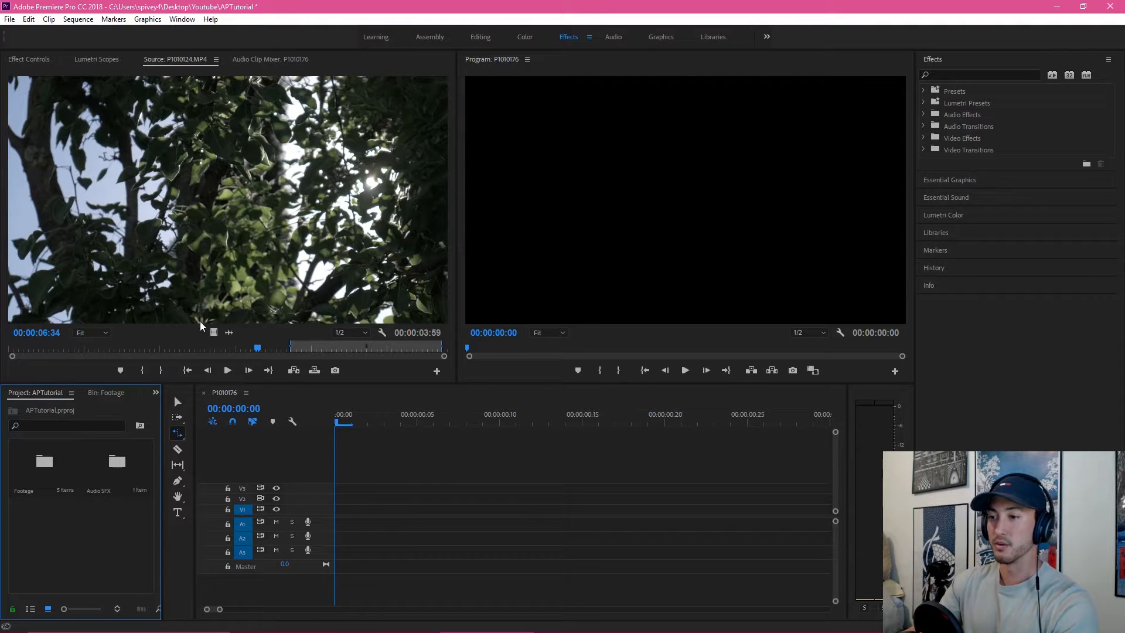
Open the Footage bin and load the P1010176.MP4 clip into the Source monitor.
click(71, 456)
double_click(71, 455)
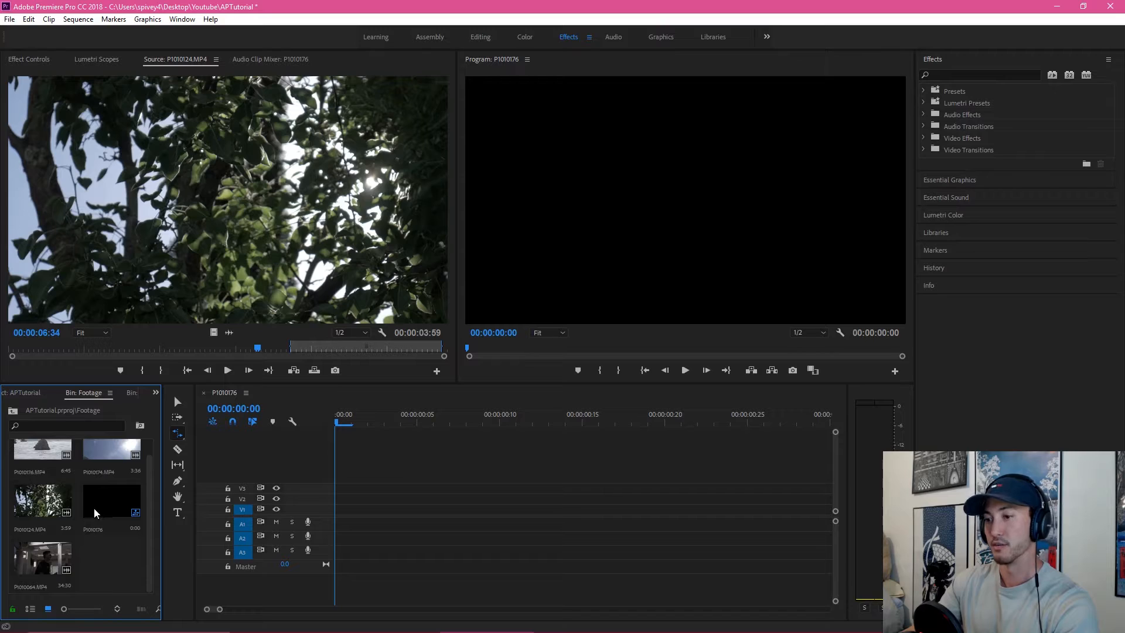
scroll(94, 504, up, 1)
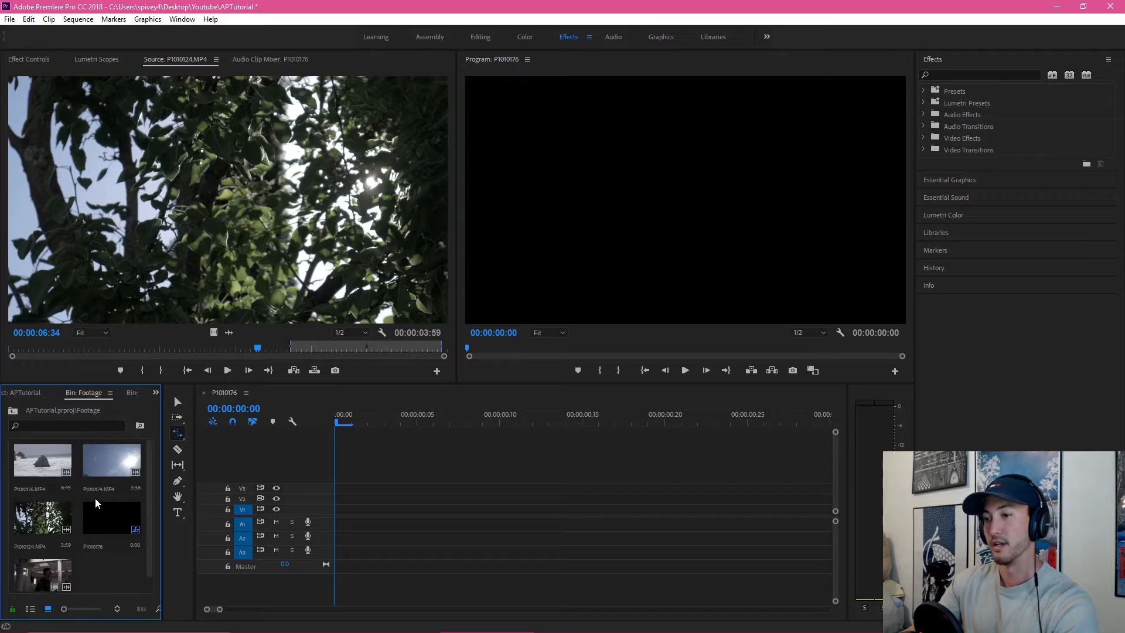
double_click(54, 456)
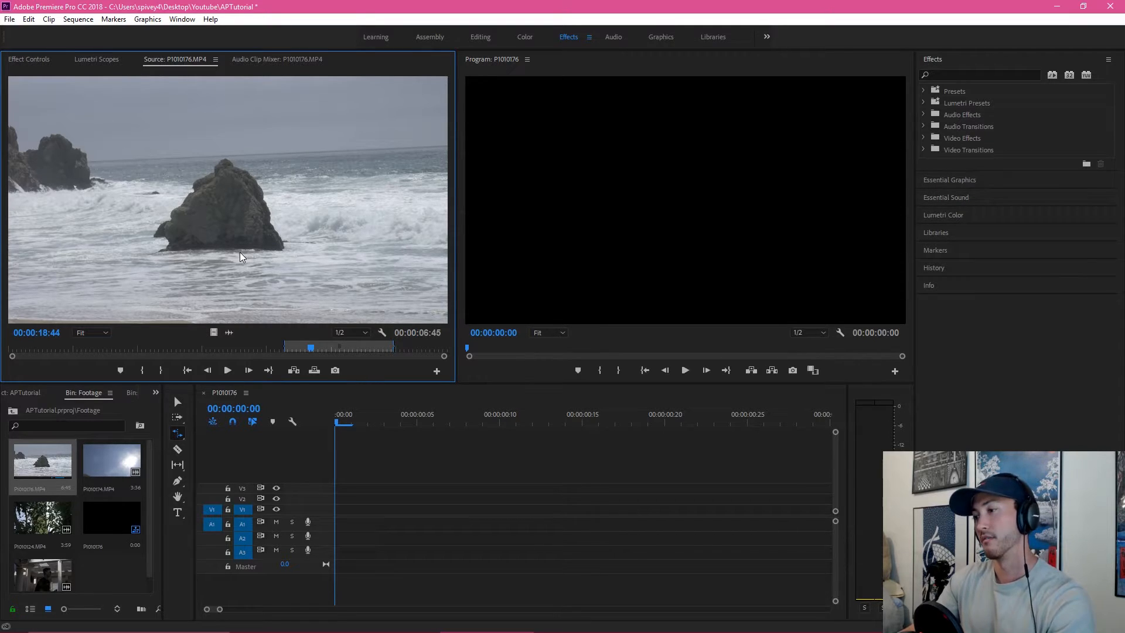
Place the P1010176.MP4 clip with its audio at the start of tracks V1 and A1.
click(47, 460)
drag(146, 466, 352, 513)
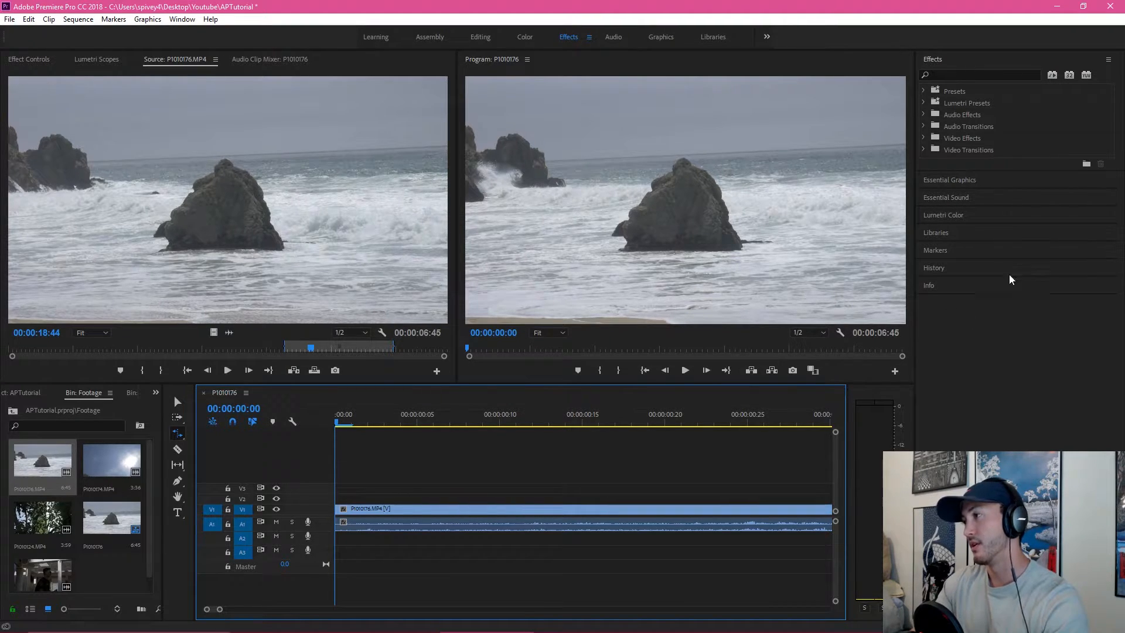
Display the Lumetri Color Basic Correction controls for the P1010176.MP4 clip in the sequence.
click(983, 61)
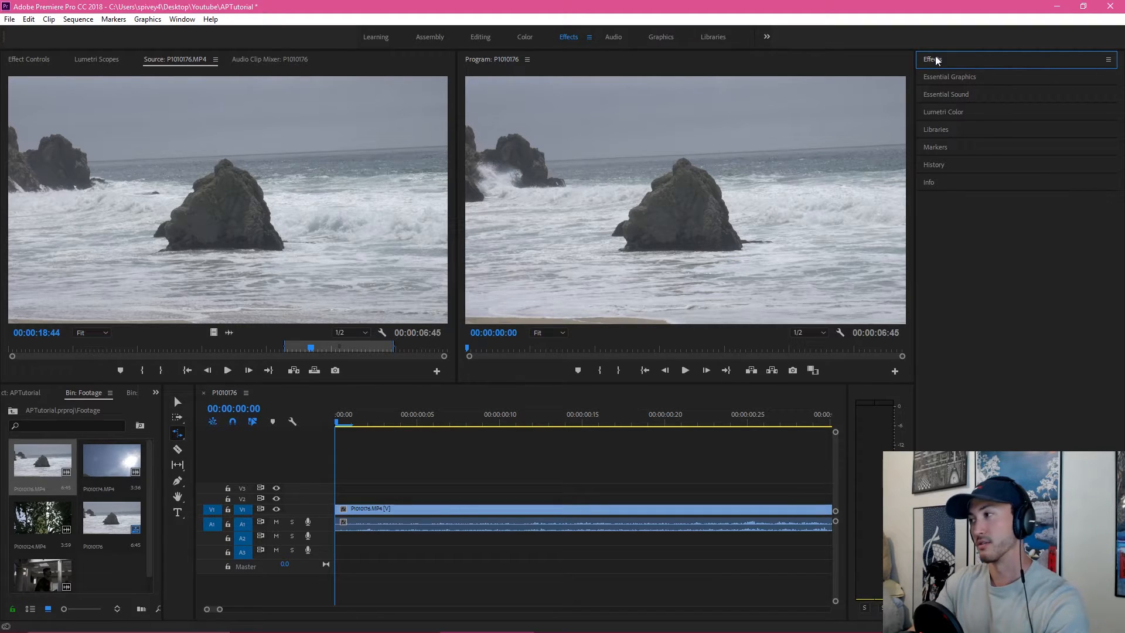
click(957, 58)
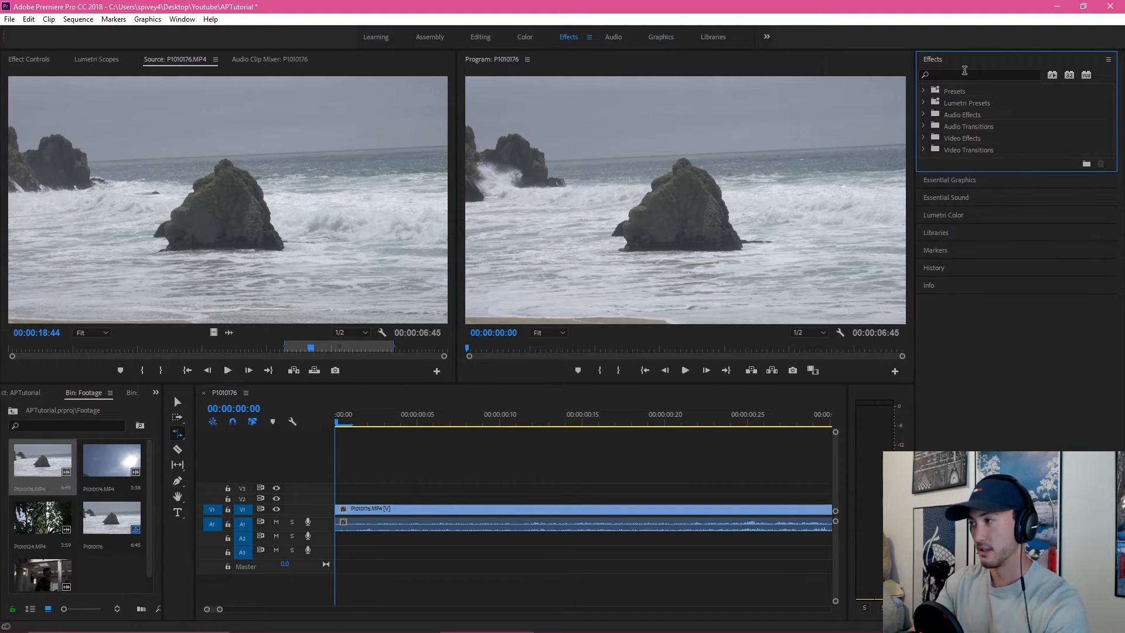
click(952, 215)
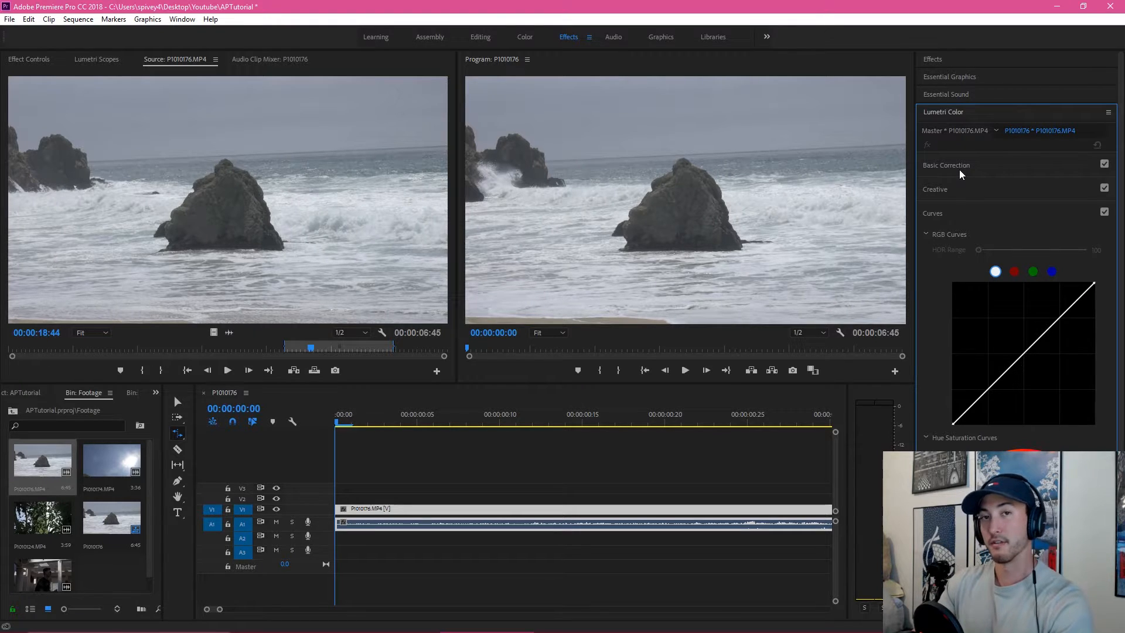
click(959, 171)
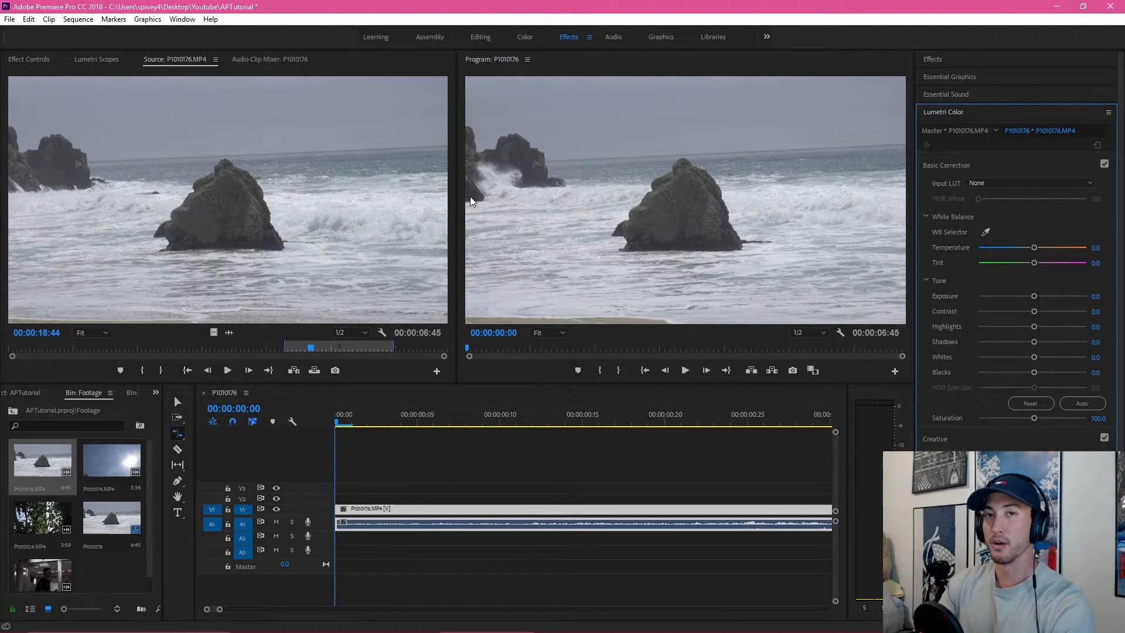
click(182, 19)
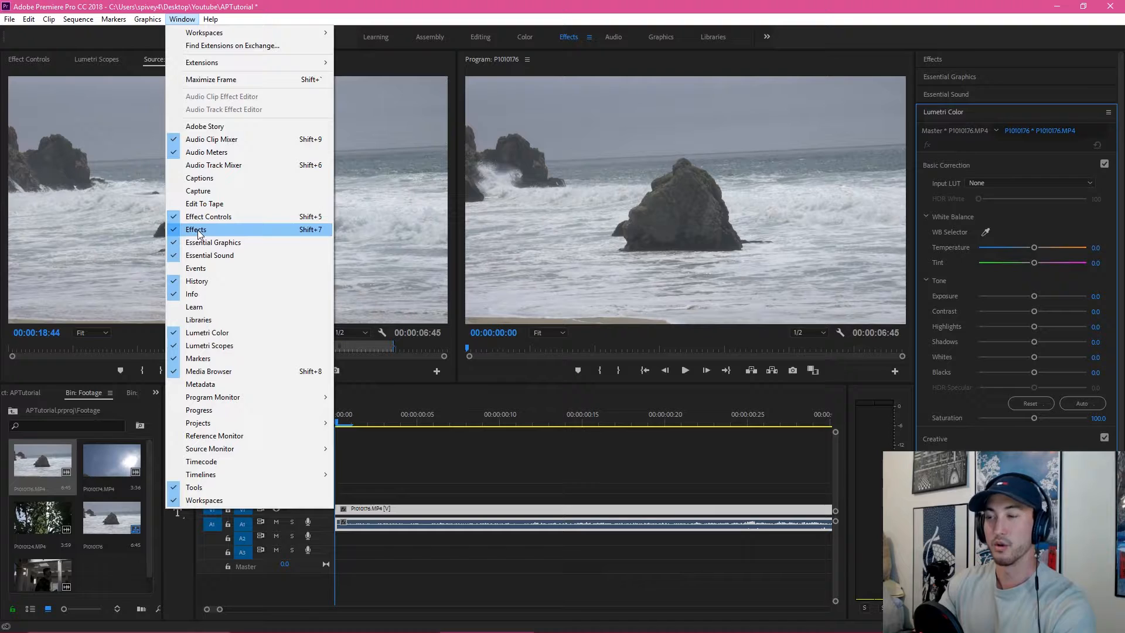
click(379, 64)
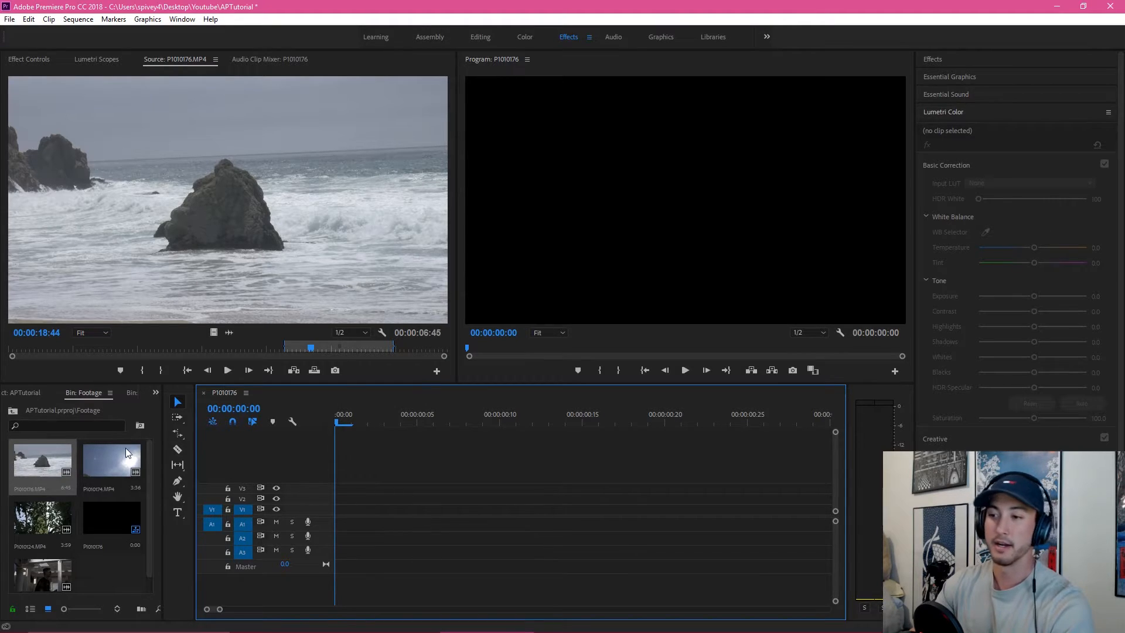
Load the P1010124.MP4 clip from the Footage bin into the Source monitor.
double_click(50, 514)
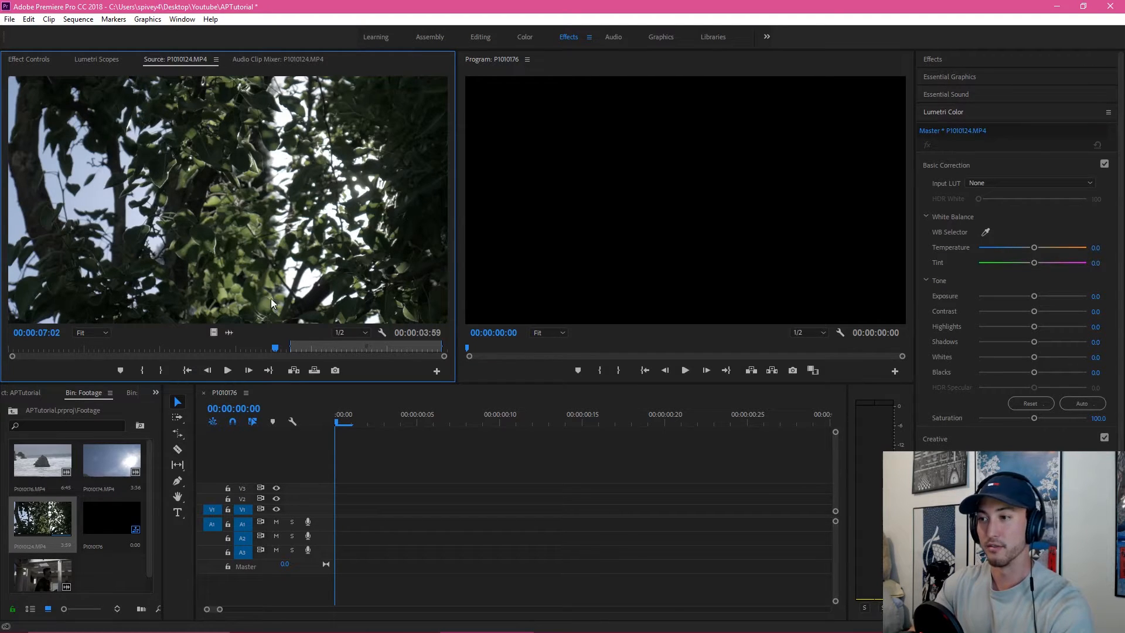
Mark in at 00:00:02:01 and out at 00:00:06:00 on the P1010124.MP4 source clip.
drag(275, 349, 444, 348)
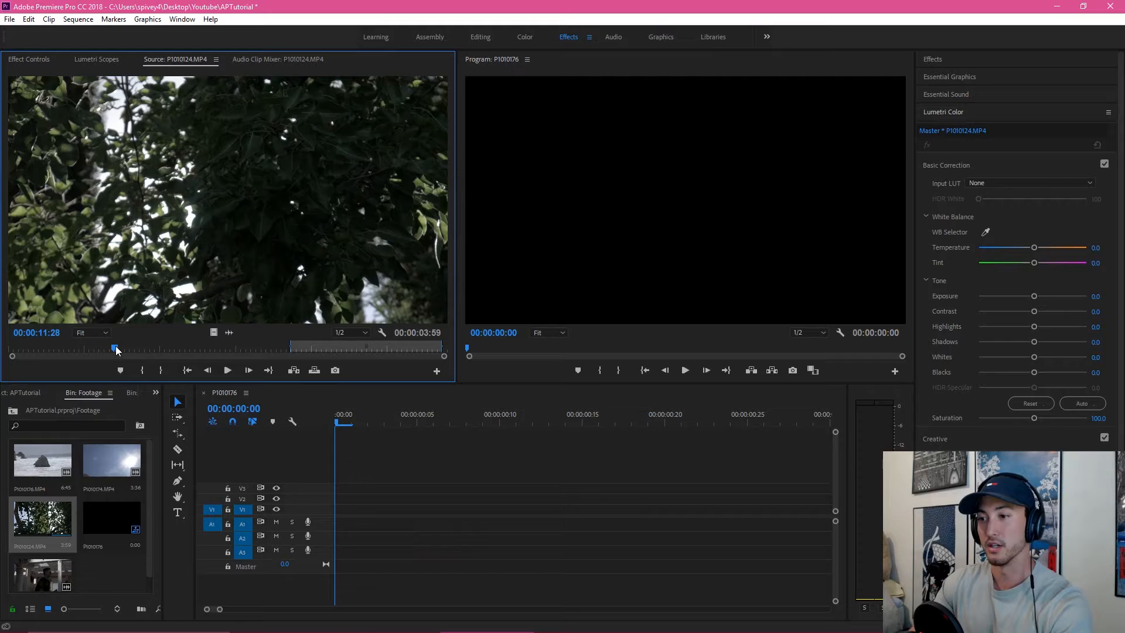
drag(114, 349, 87, 355)
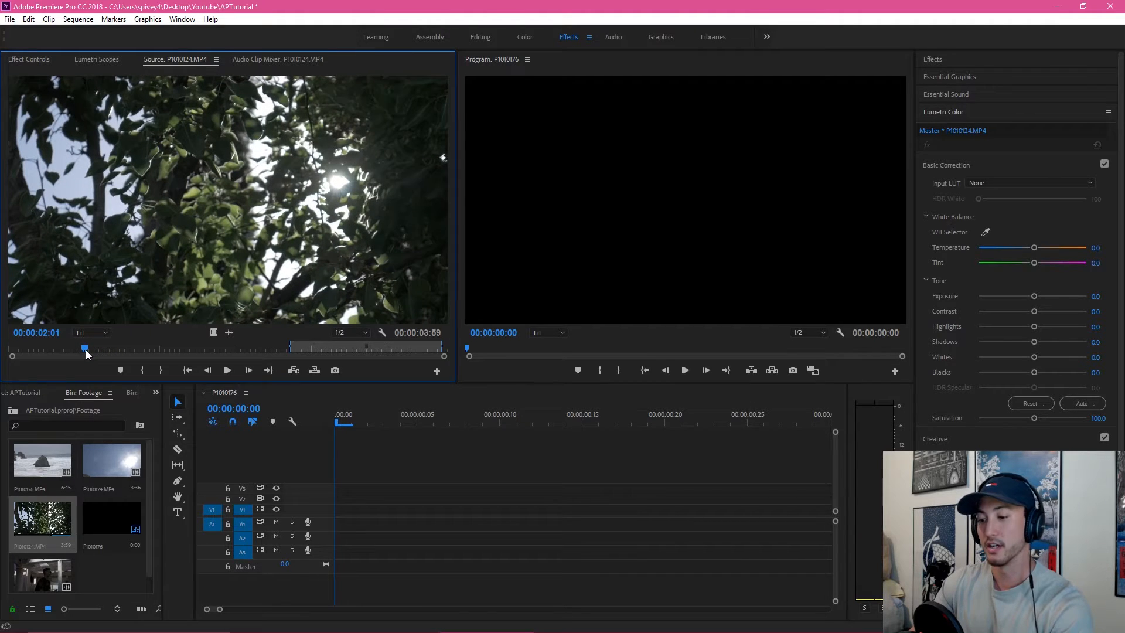
key(i)
drag(86, 348, 237, 351)
key(o)
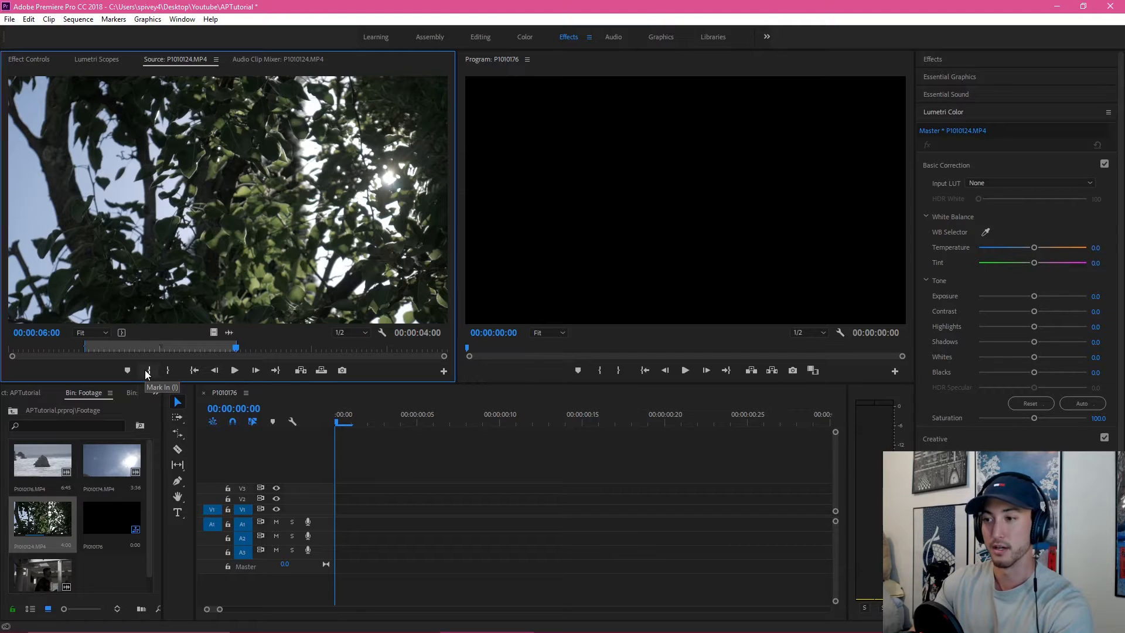
Shift the marked source range to the end of P1010124.MP4 and place only its video at the start of track V1.
drag(167, 348, 371, 345)
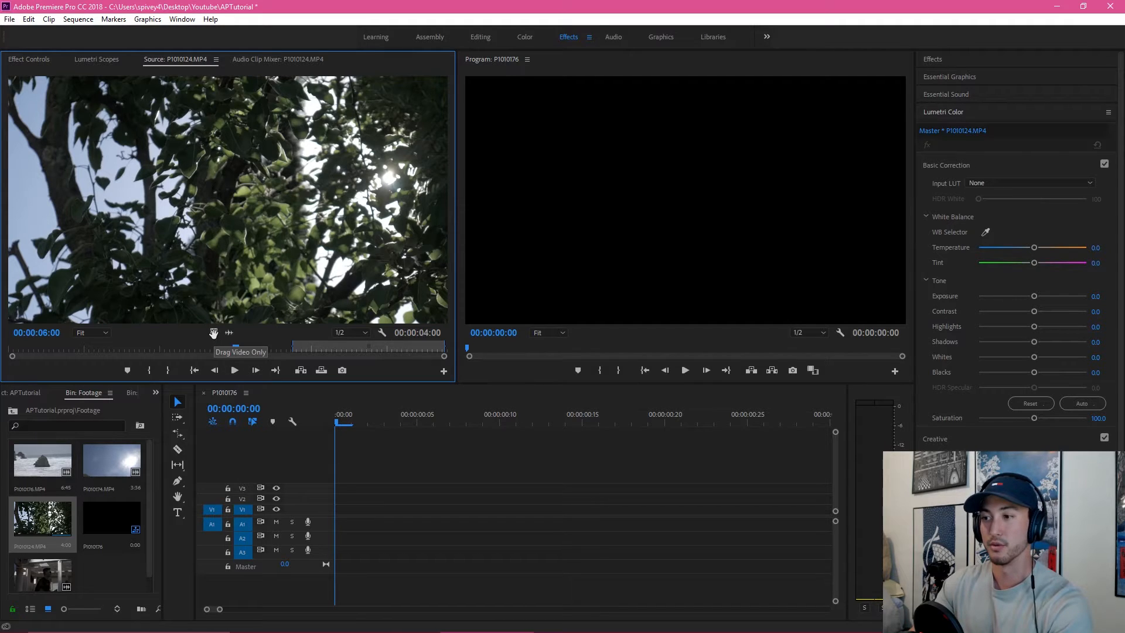
drag(213, 333, 341, 514)
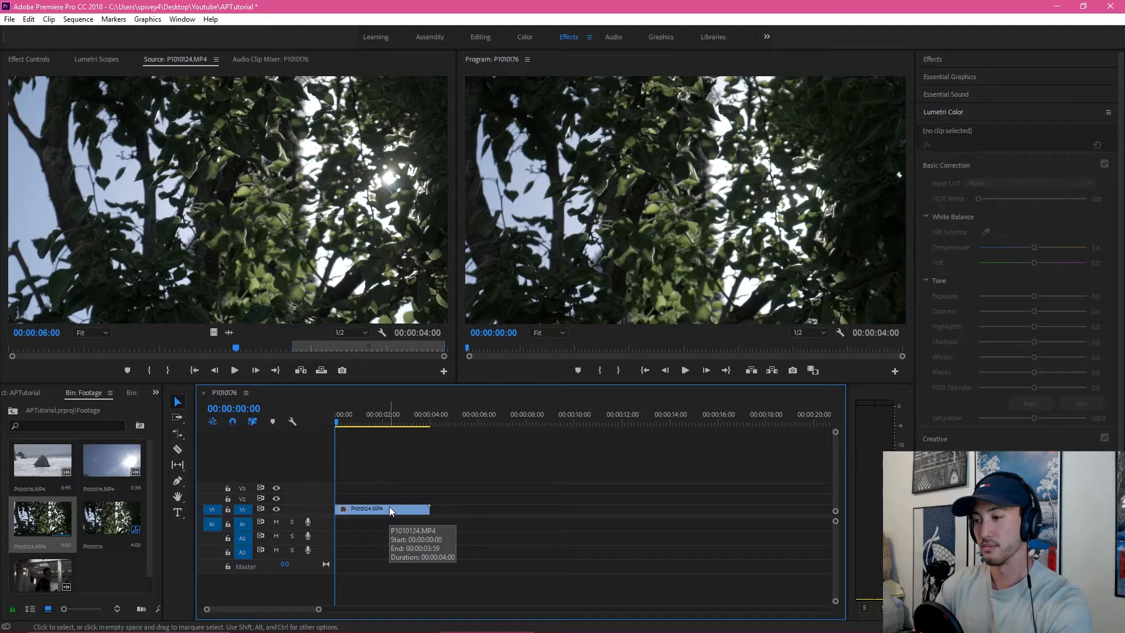
Set the speed of the P1010124.MP4 clip on V1 to 200%.
right_click(389, 509)
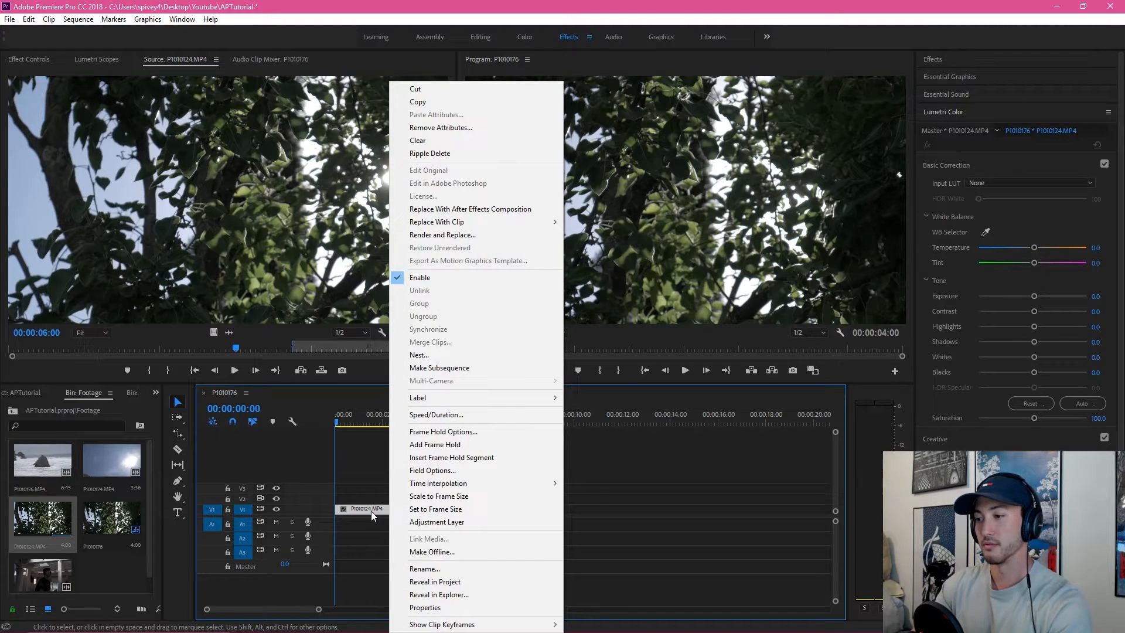
click(425, 415)
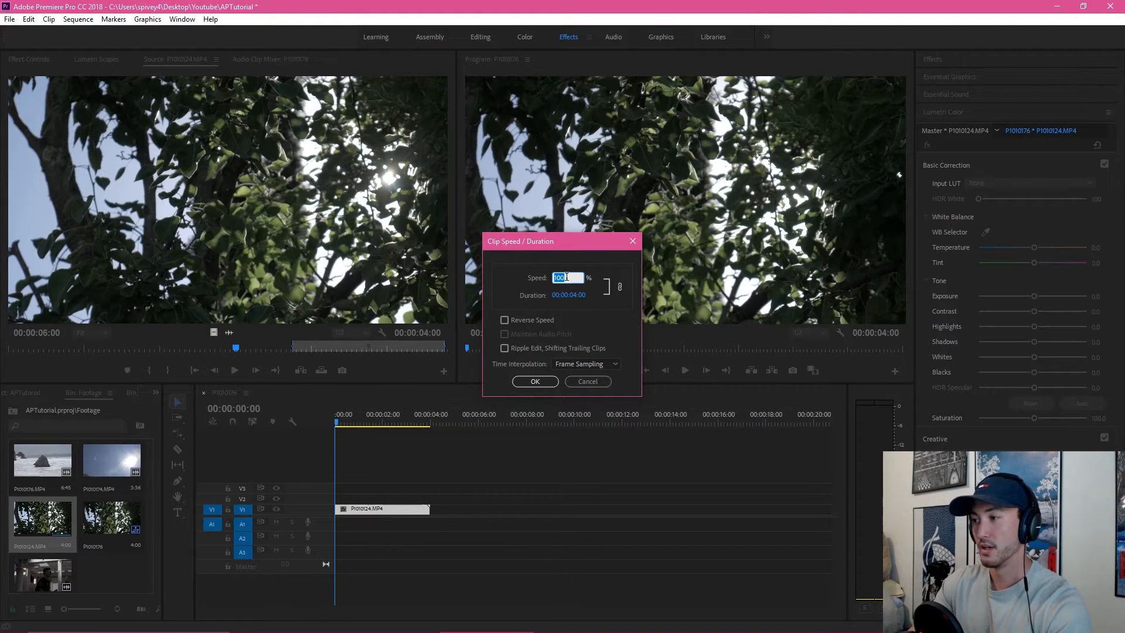
text(200)
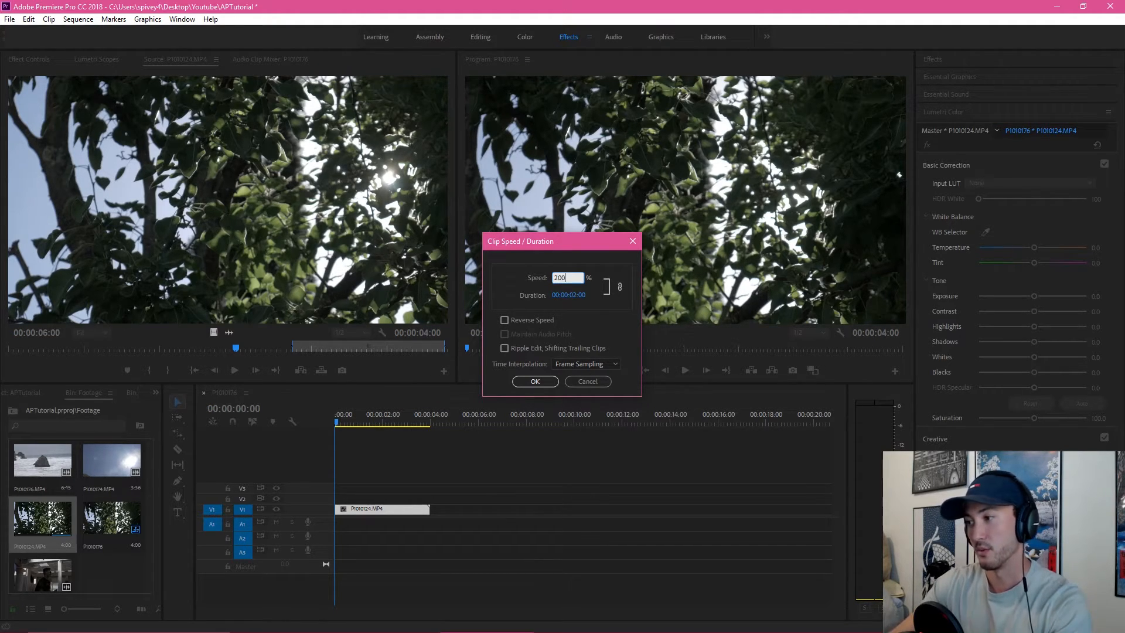
click(547, 382)
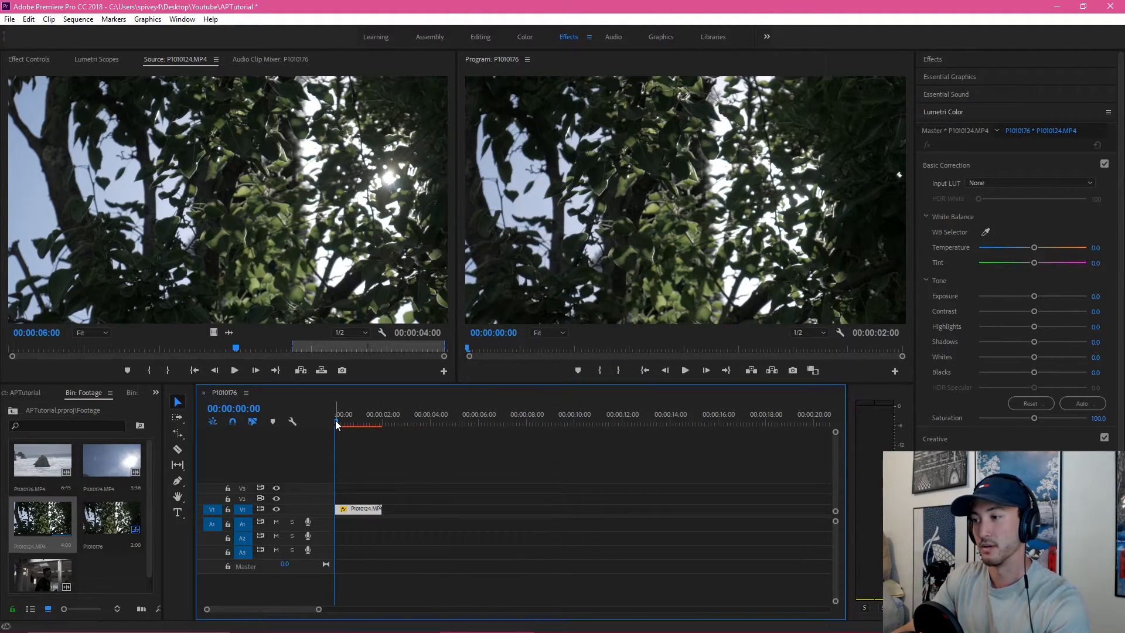
Mark a sequence range from the start to 00:00:02:06 around the sped-up clip and look up the Render In to Out command.
drag(335, 420, 372, 422)
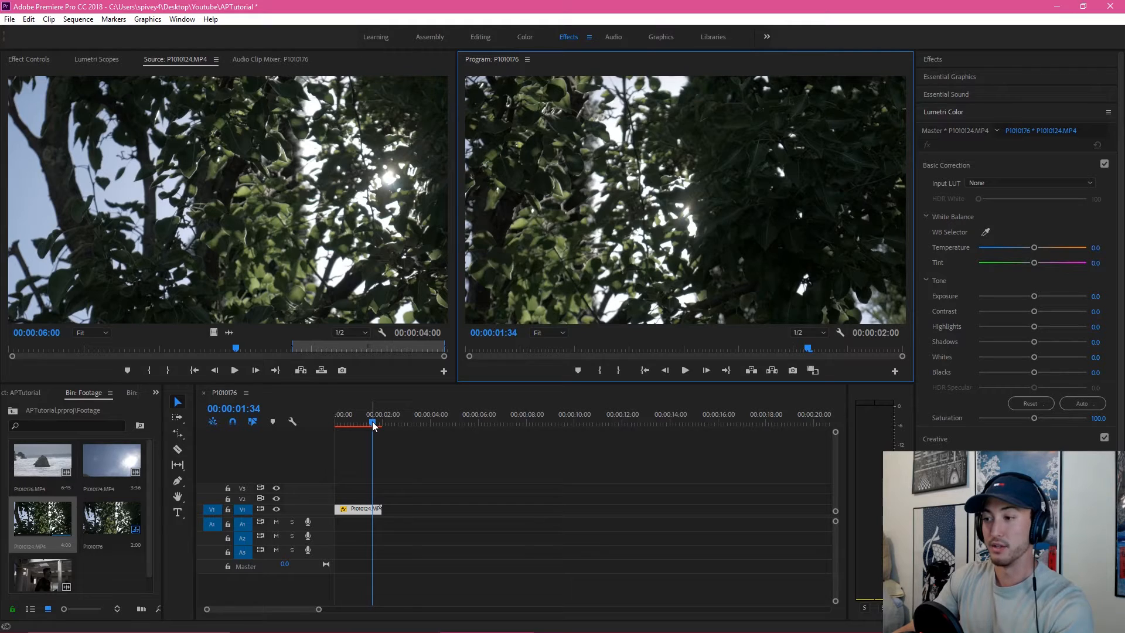
drag(375, 426, 208, 416)
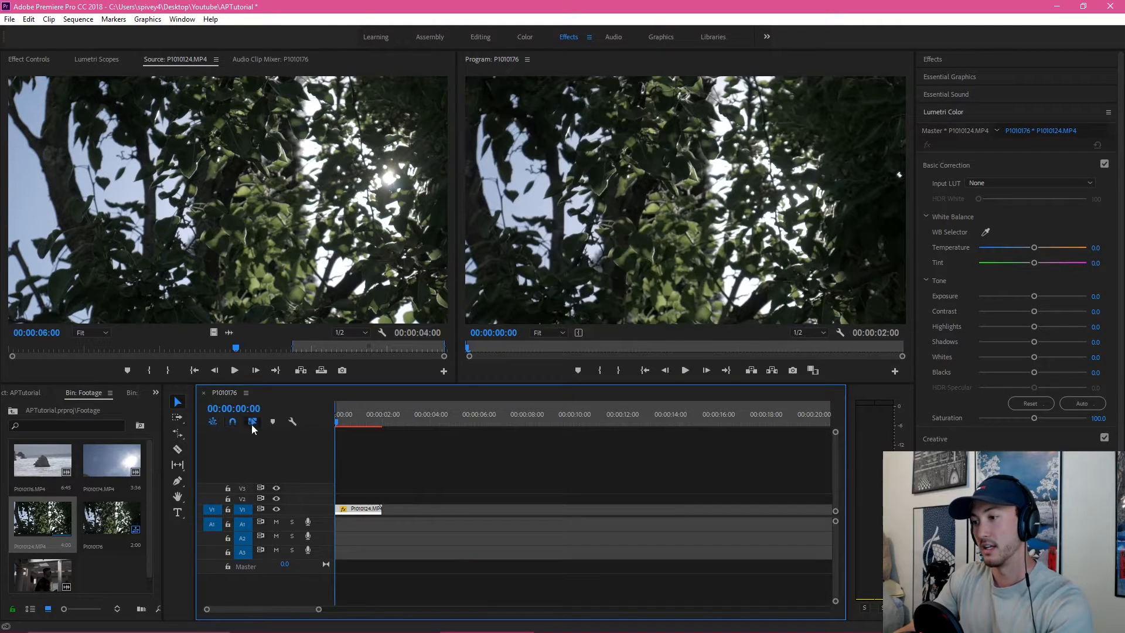
drag(335, 421, 385, 420)
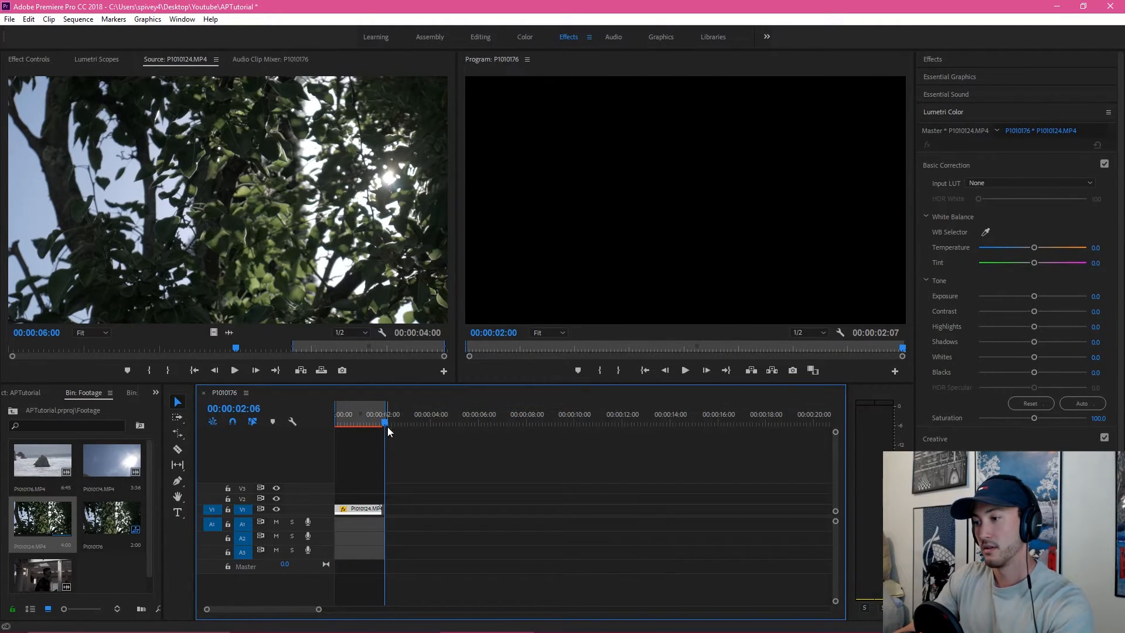
click(91, 20)
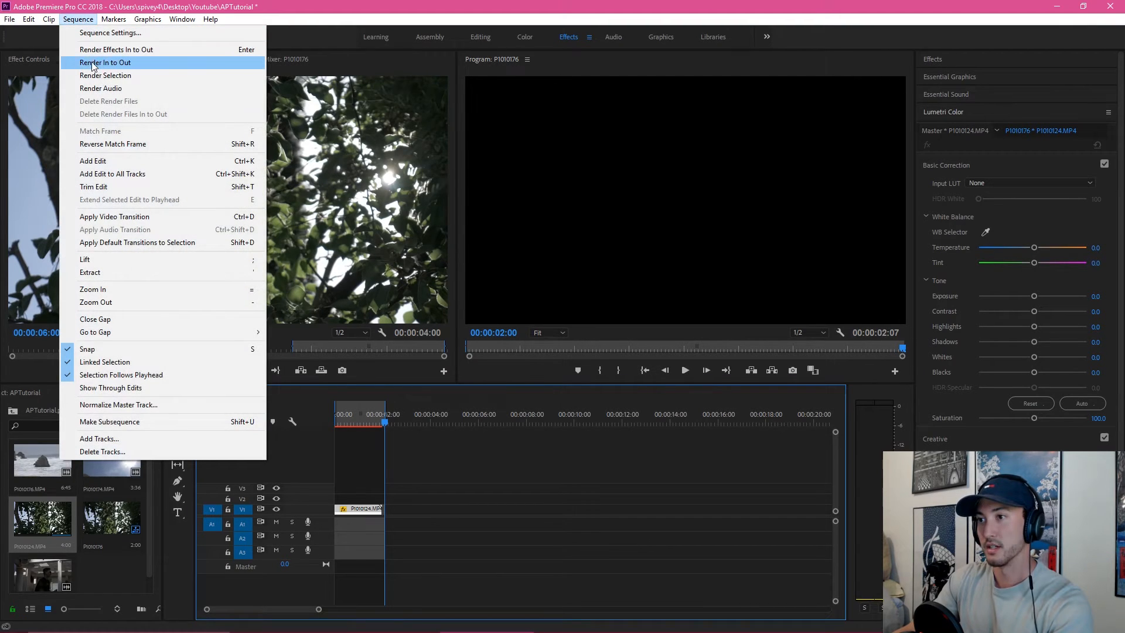
click(420, 460)
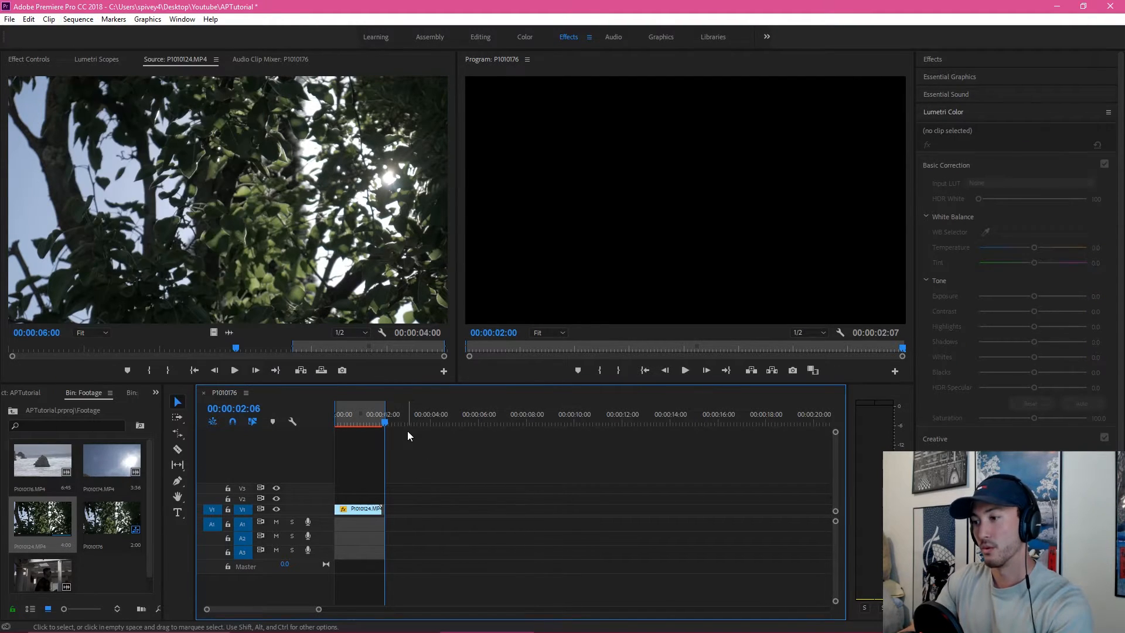
Clear the sequence's in and out points and render the preview of the sped-up clip.
right_click(374, 407)
click(418, 249)
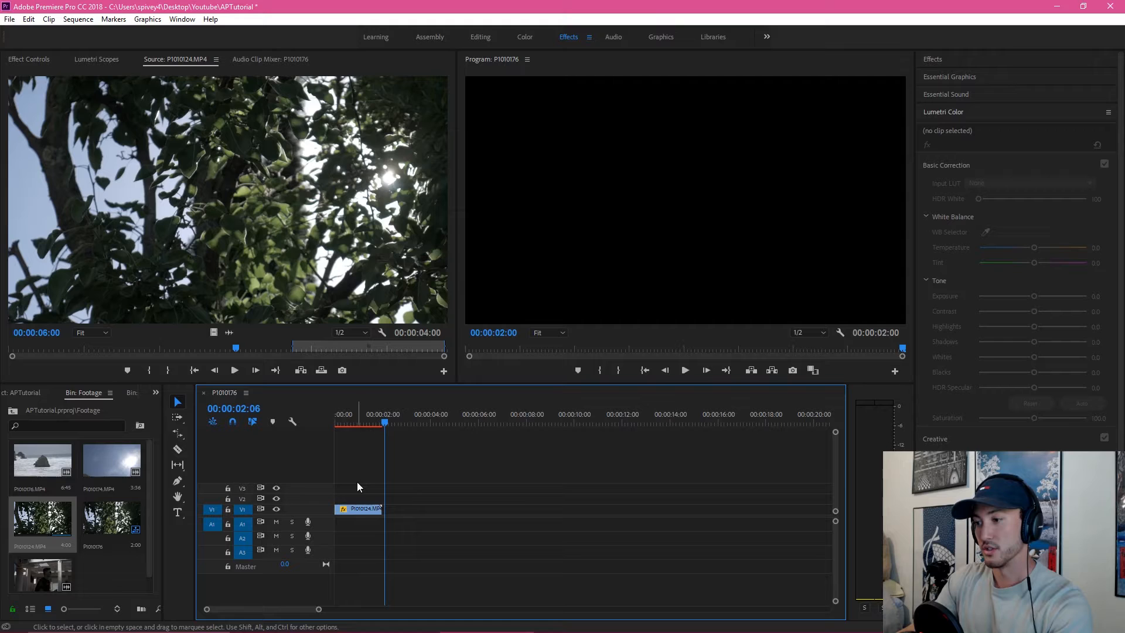
click(356, 507)
key(Return)
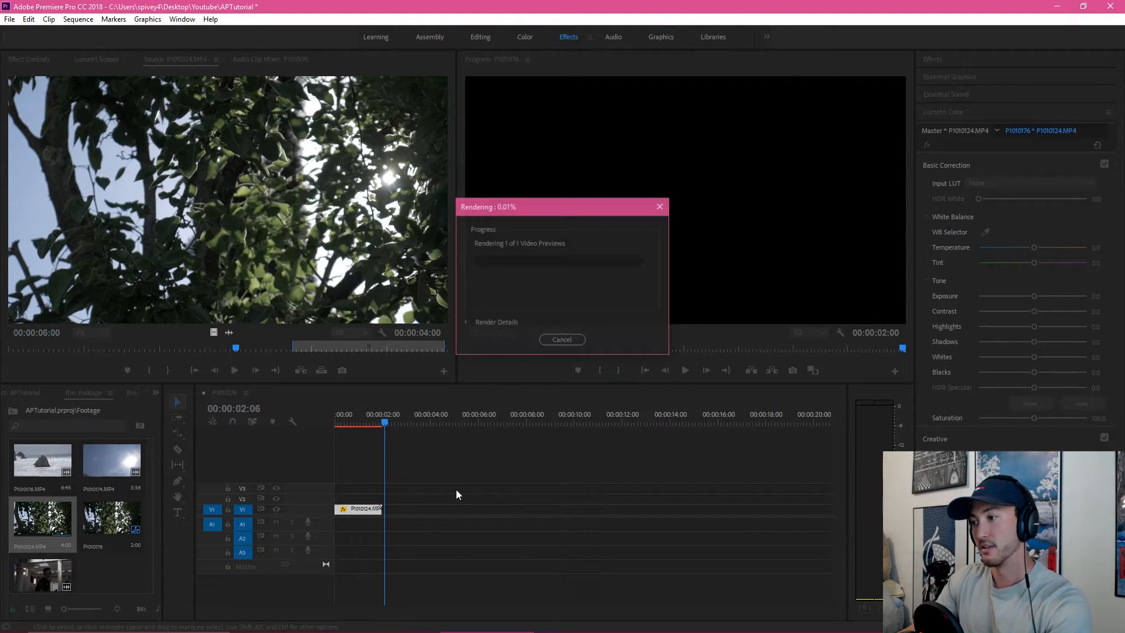
Play back the rendered clip in the Program monitor and return the playhead to the sequence start.
click(683, 371)
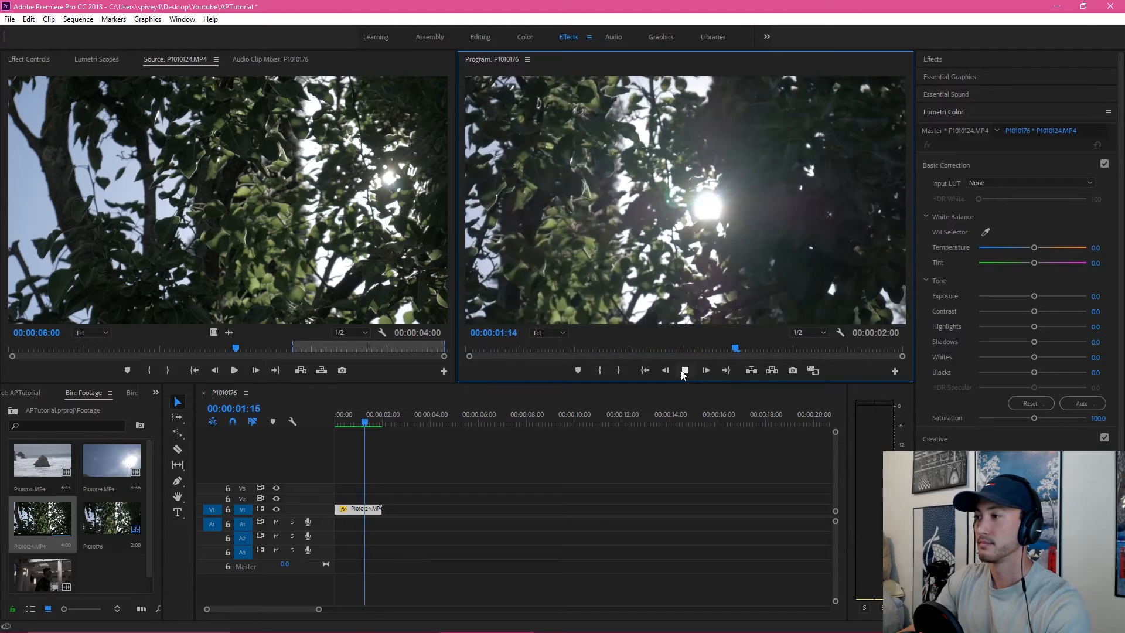
click(684, 371)
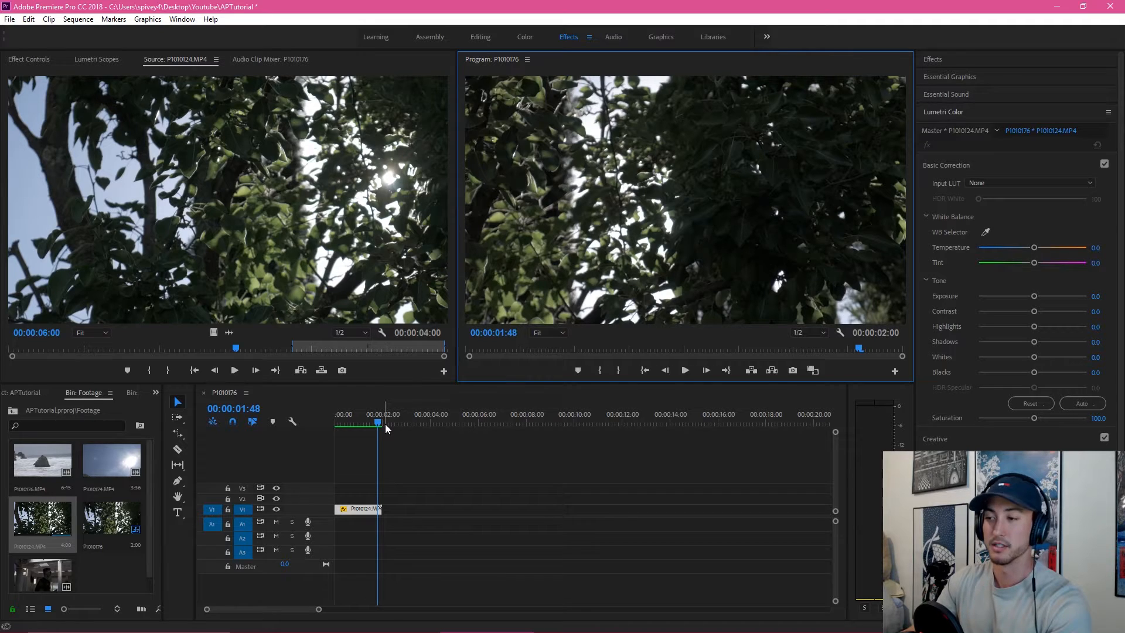
drag(385, 424, 296, 424)
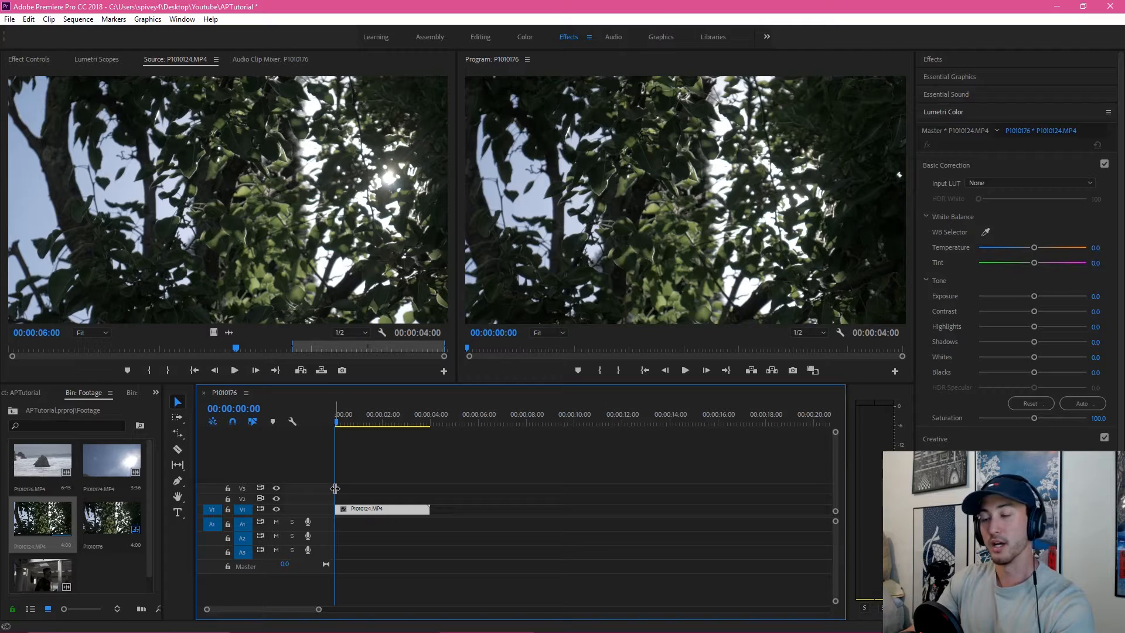
Shorten the P1010124.MP4 clip on V1 to 00:00:01:55 with the Rate Stretch tool and check its speed percentage.
key(r)
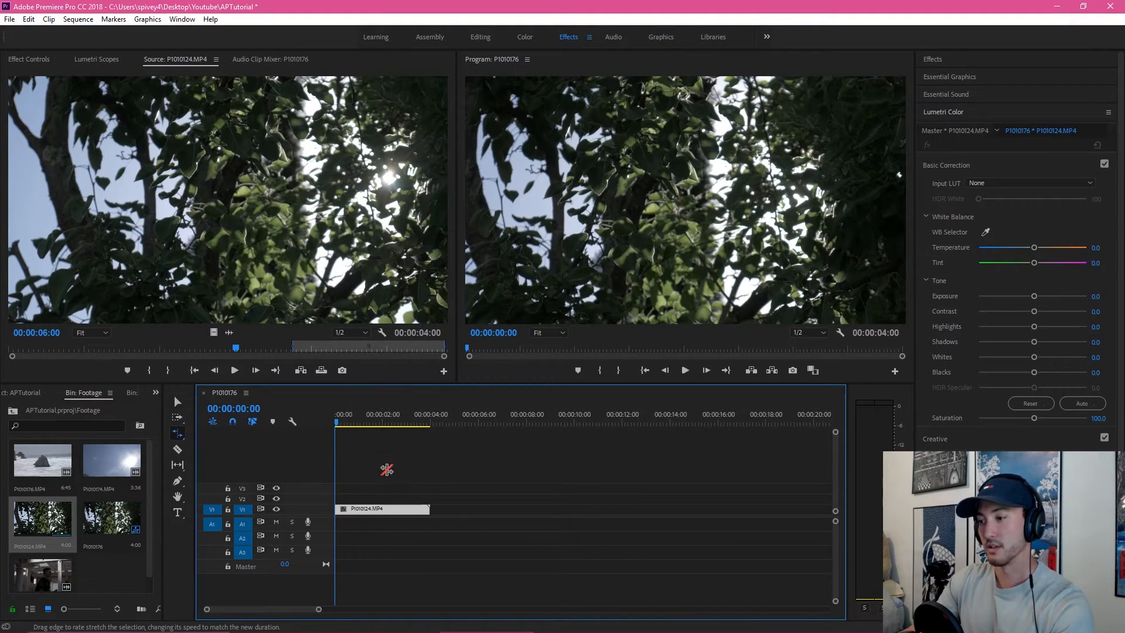
drag(430, 509, 377, 510)
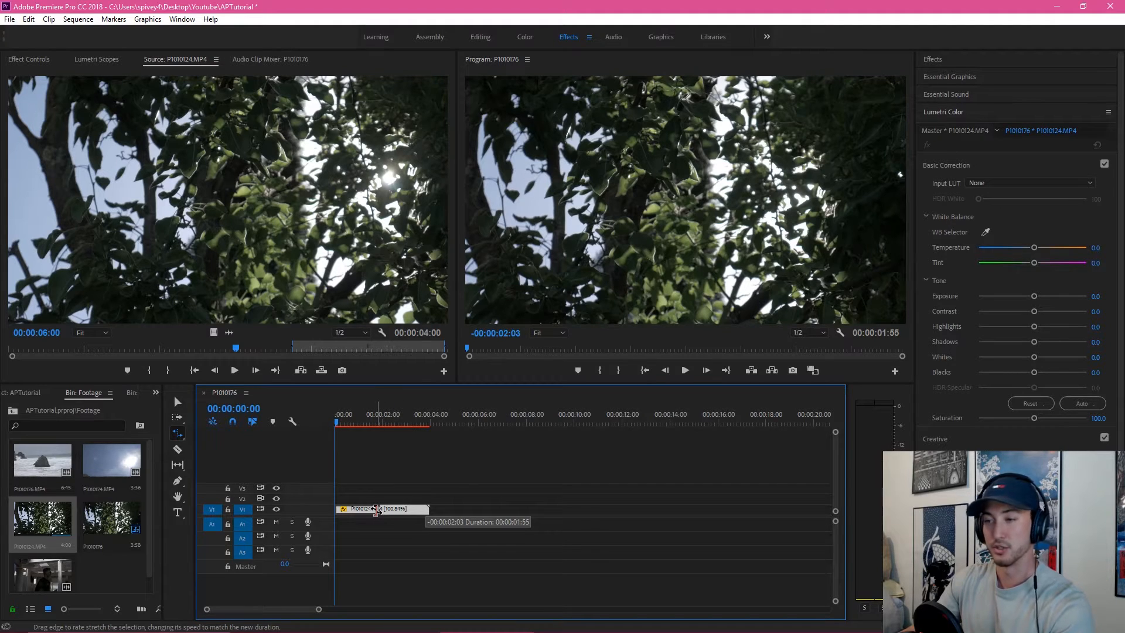
drag(377, 510, 378, 510)
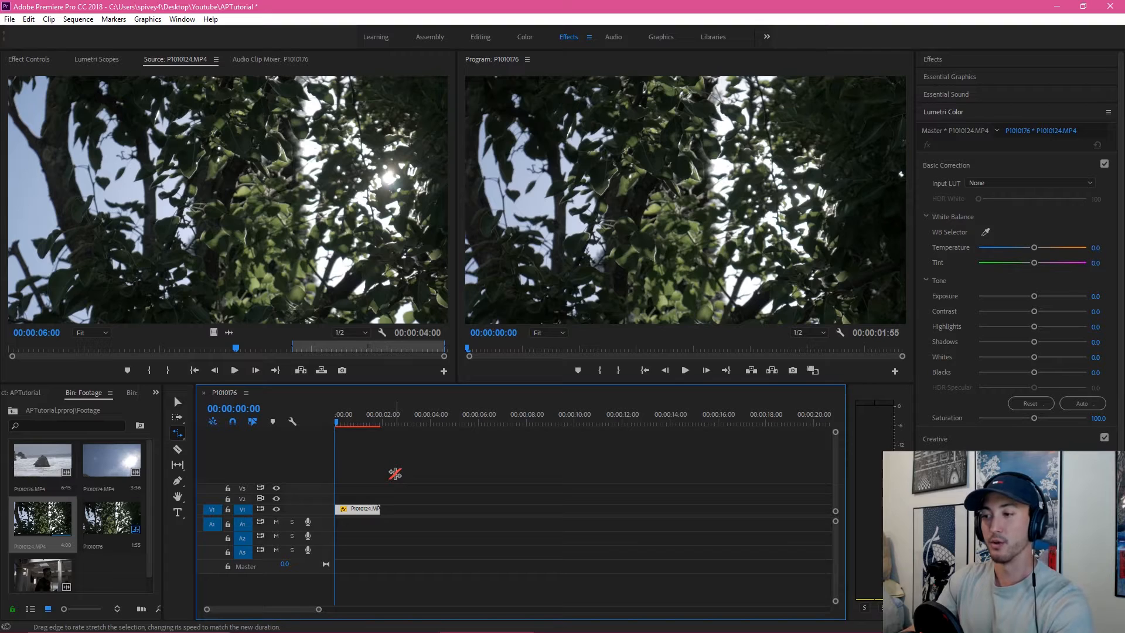
right_click(357, 509)
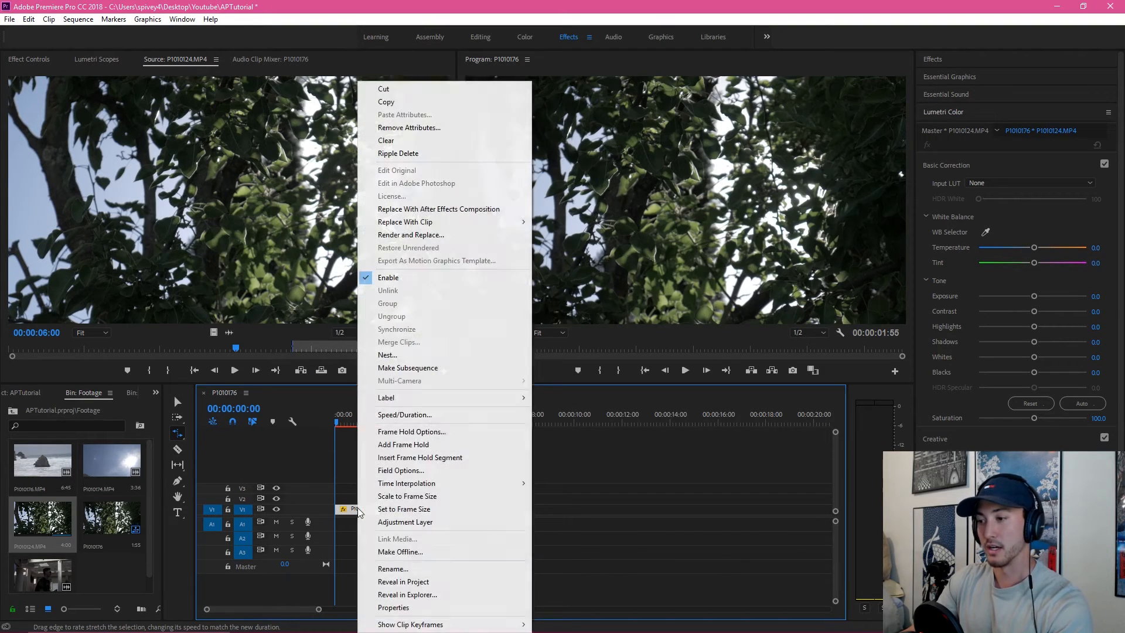
click(410, 415)
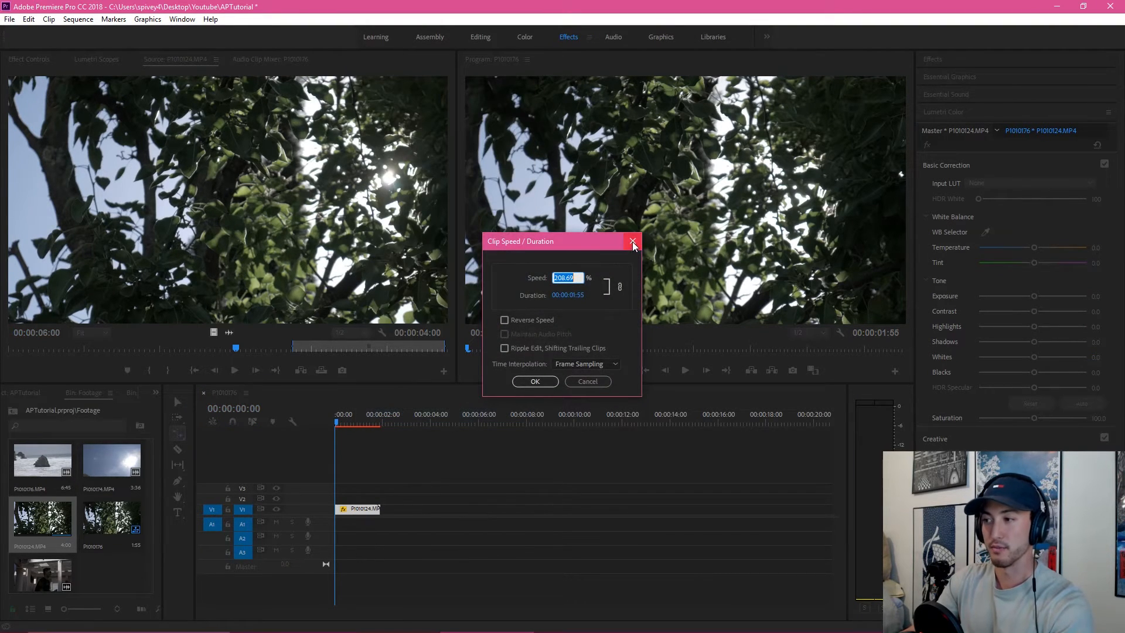
click(633, 243)
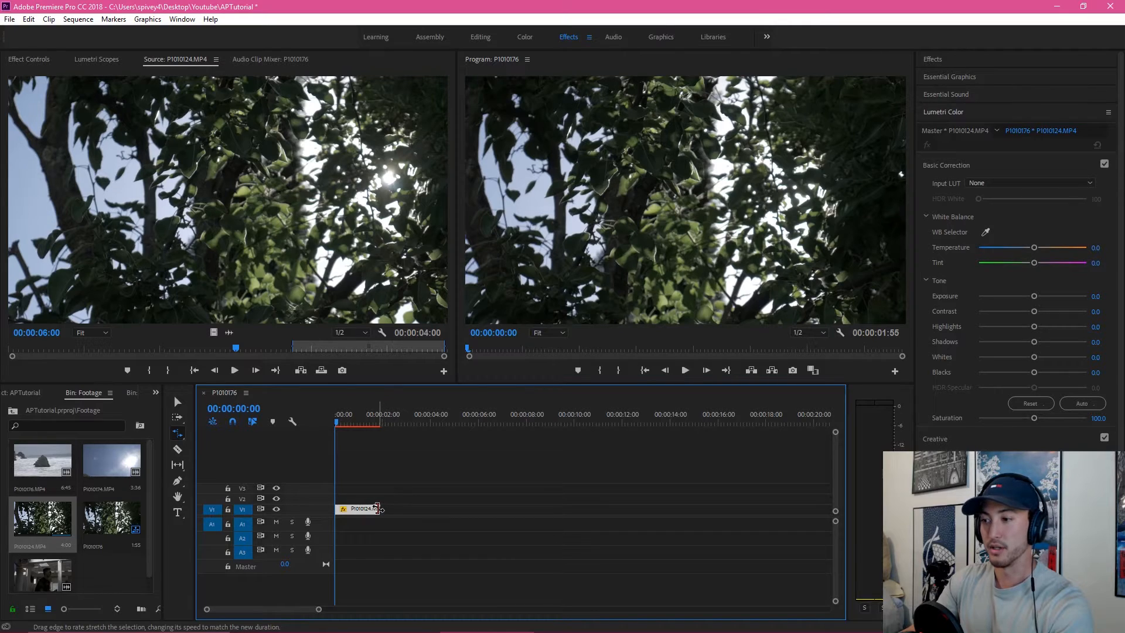
Rate-stretch the clip on V1 further down to 00:00:01:20 and inspect its speed and duration values.
mouse_move(378, 508)
mouse_down()
mouse_move(390, 508)
mouse_move(365, 509)
mouse_up()
right_click(358, 508)
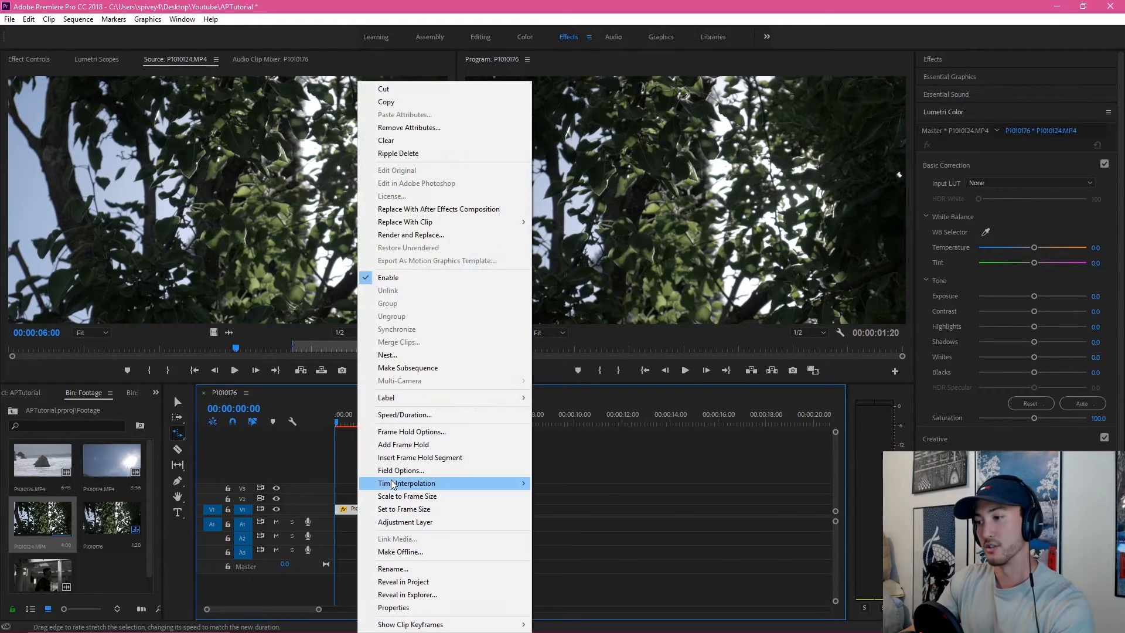
click(405, 415)
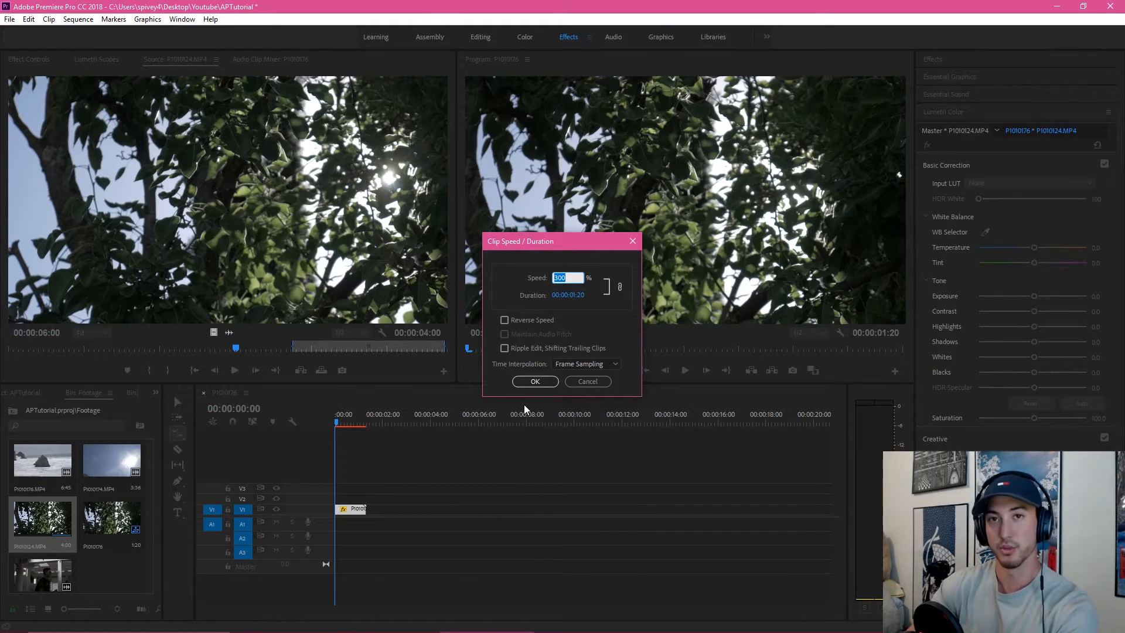
key(Escape)
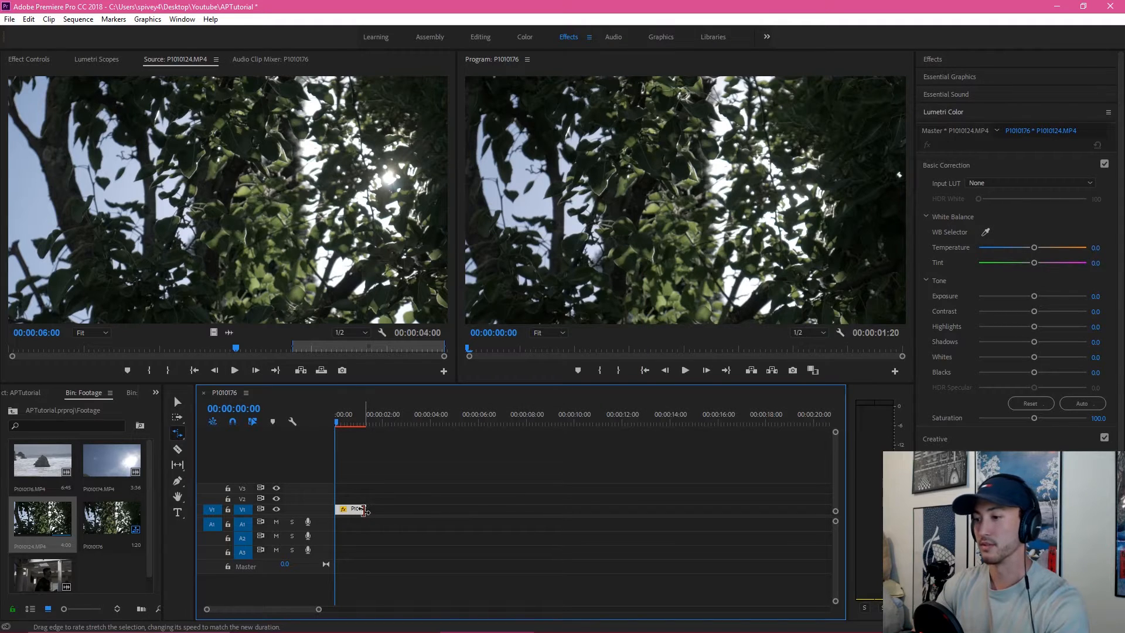
Slow the clip by rate-stretching it to 00:00:09:27, return to the Selection tool, and render the sequence for playback.
drag(363, 509, 557, 505)
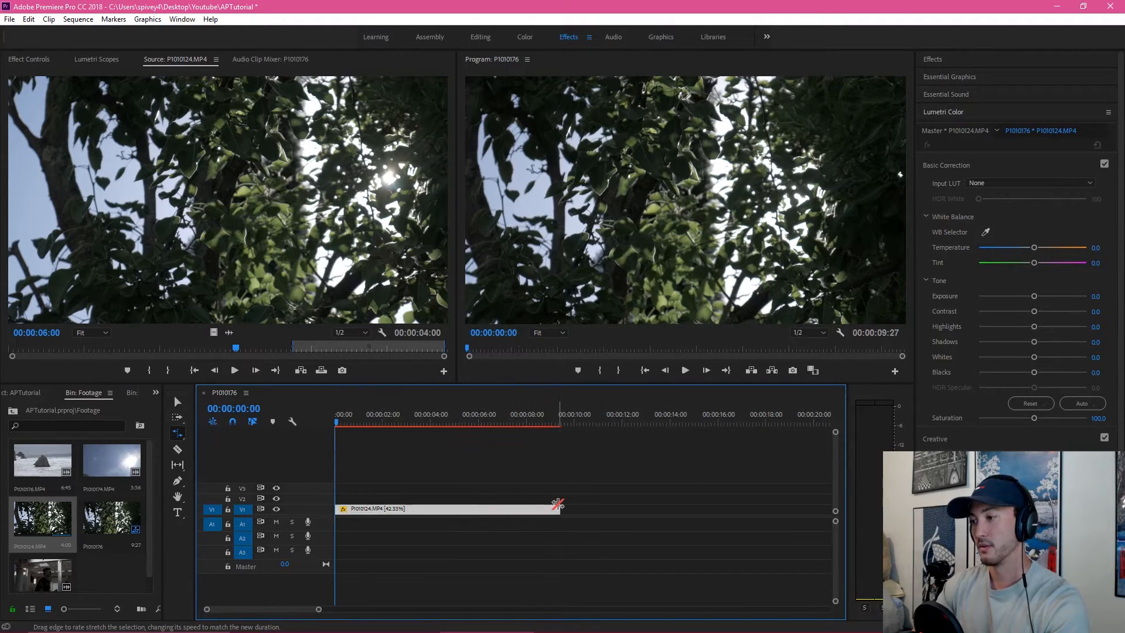
key(v)
key(Return)
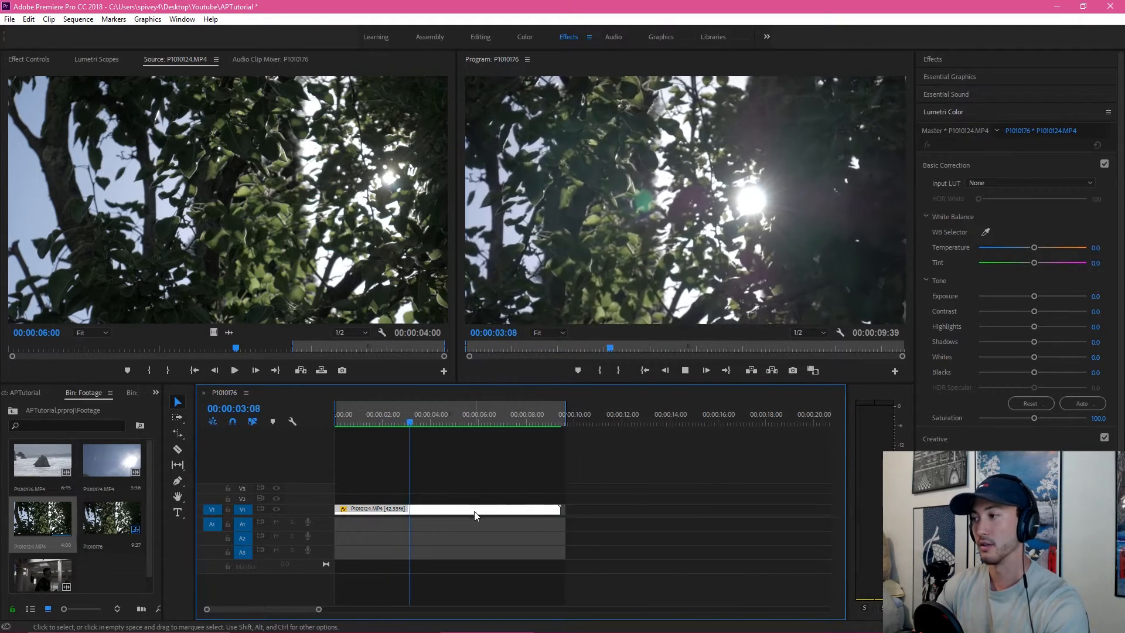
Undo the rate-stretch changes to the P1010124.MP4 clip.
key(ctrl+z)
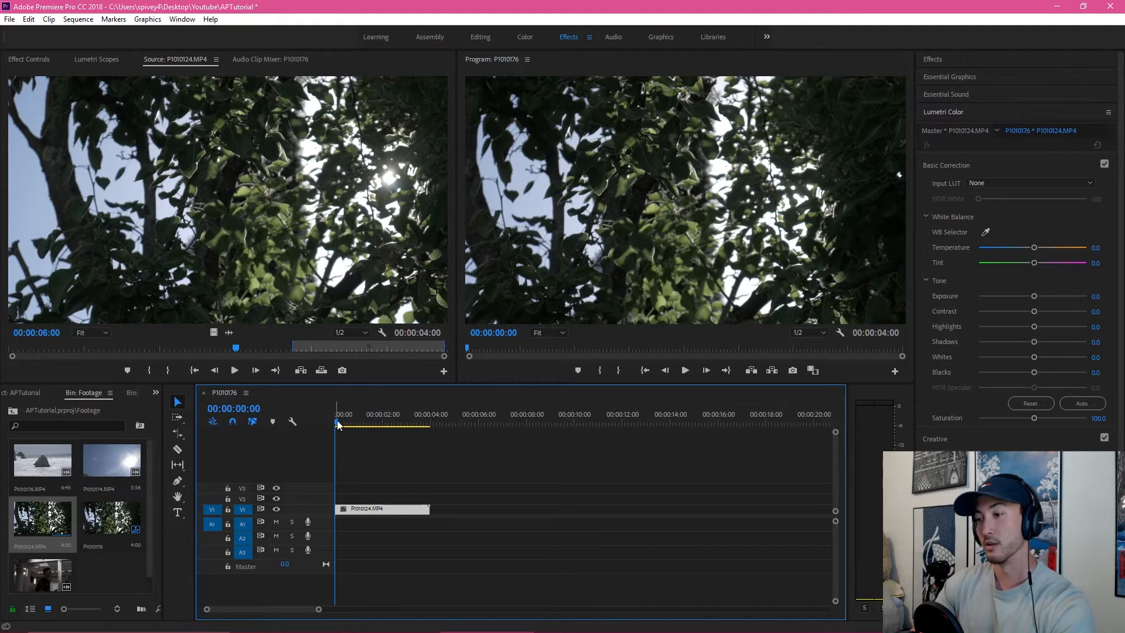
Increase the height of video track V1 and magnify the timeline around the P1010124.MP4 clip.
drag(836, 432, 835, 438)
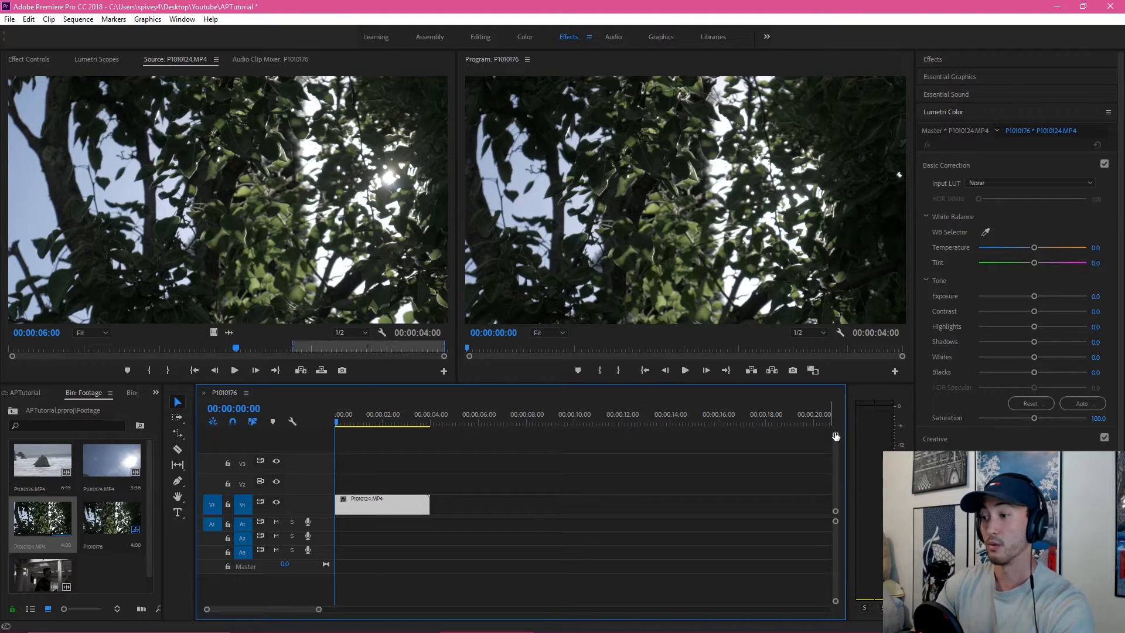
drag(836, 436, 839, 441)
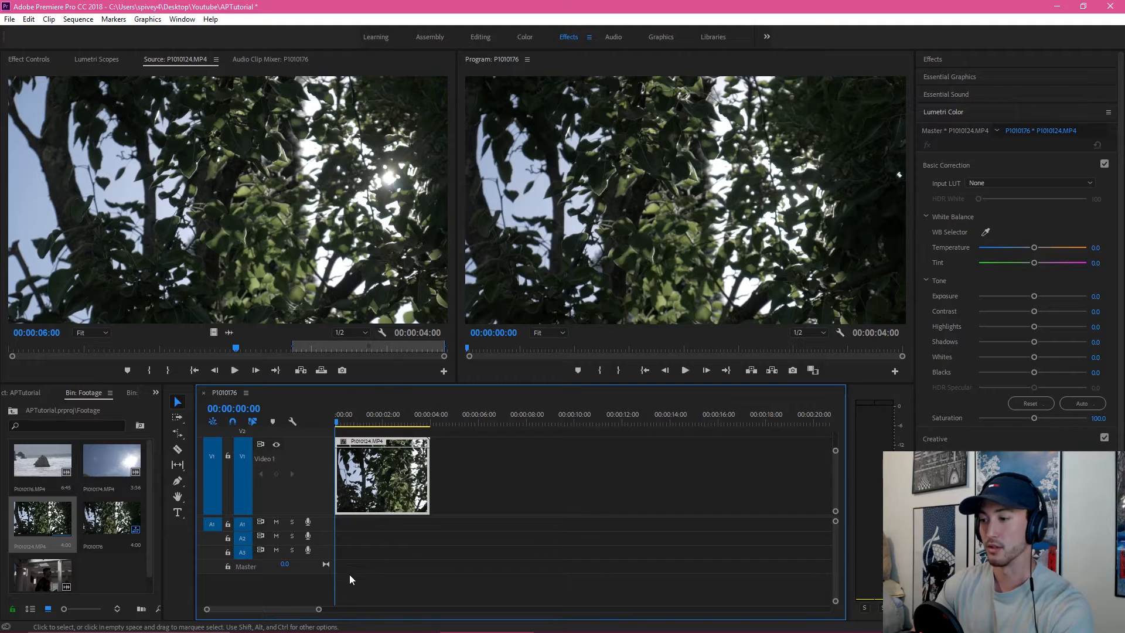
drag(318, 609, 300, 611)
drag(291, 611, 279, 612)
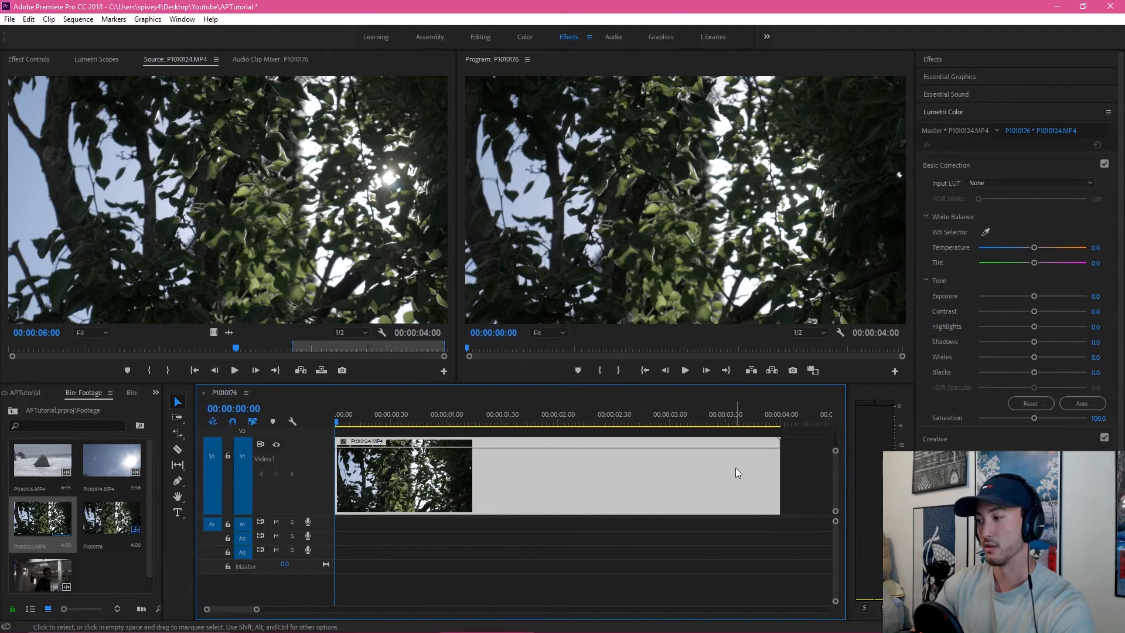
Display the Time Remapping Speed keyframes on the P1010124.MP4 clip in the timeline.
right_click(584, 488)
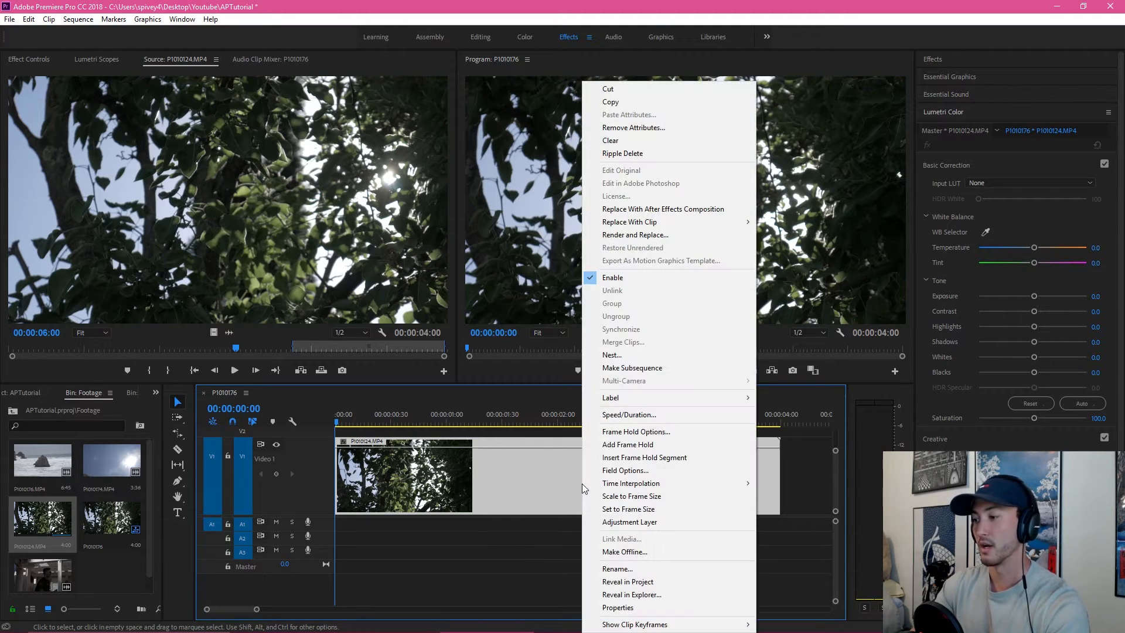
mouse_move(642, 626)
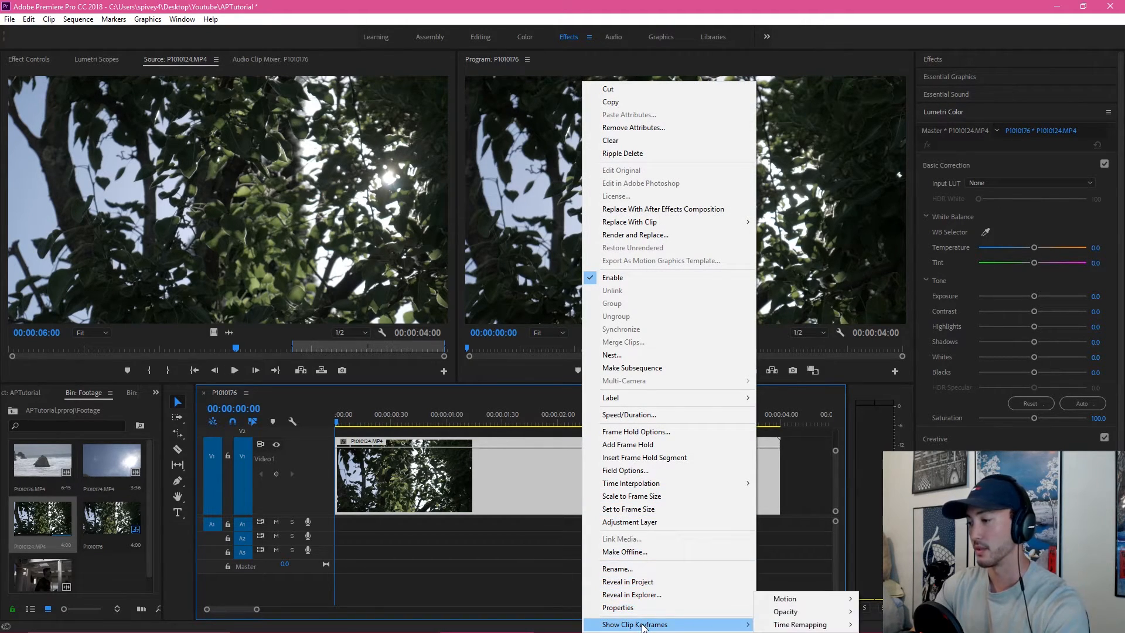
mouse_move(809, 624)
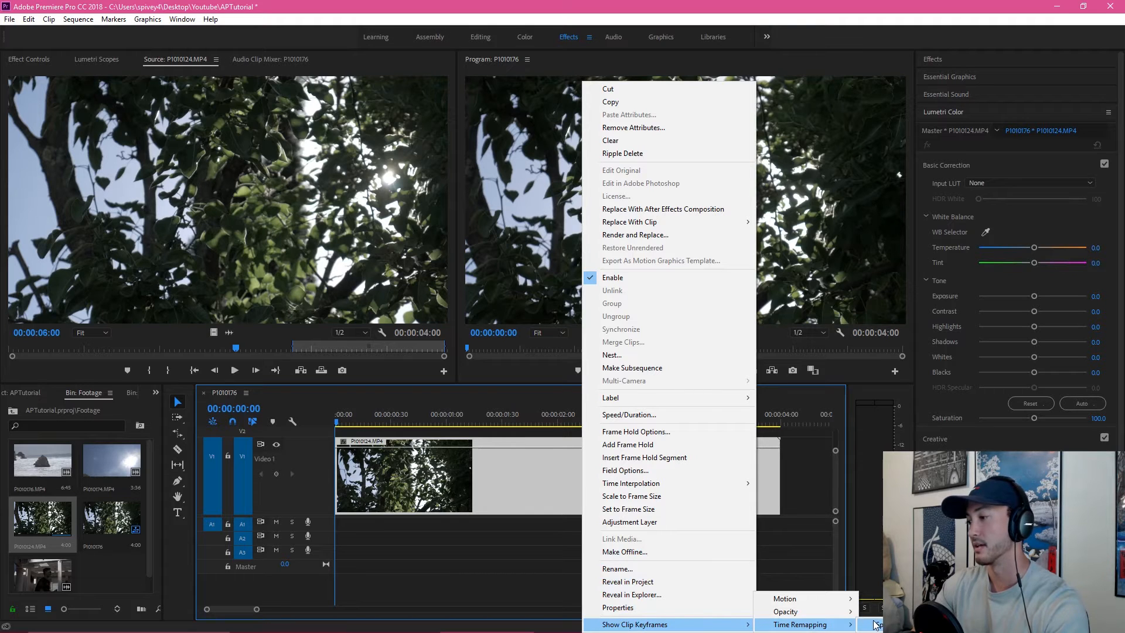
click(876, 625)
Play the sequence from its start to find where the clip's speed should change.
mouse_move(339, 423)
mouse_down()
mouse_move(648, 422)
mouse_move(335, 420)
mouse_up()
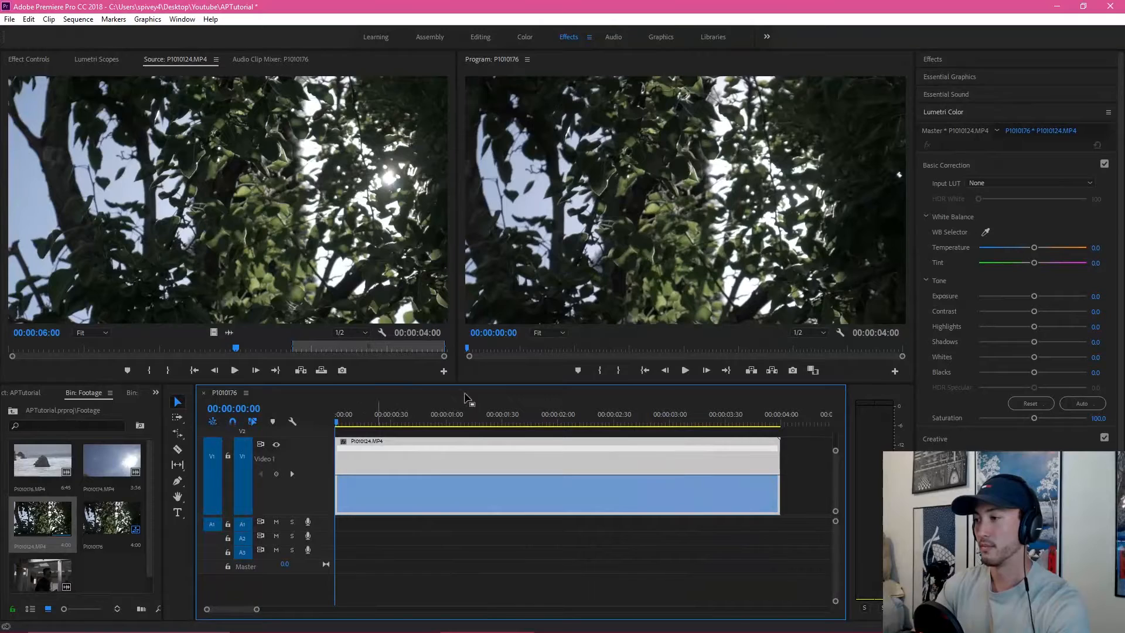
click(686, 370)
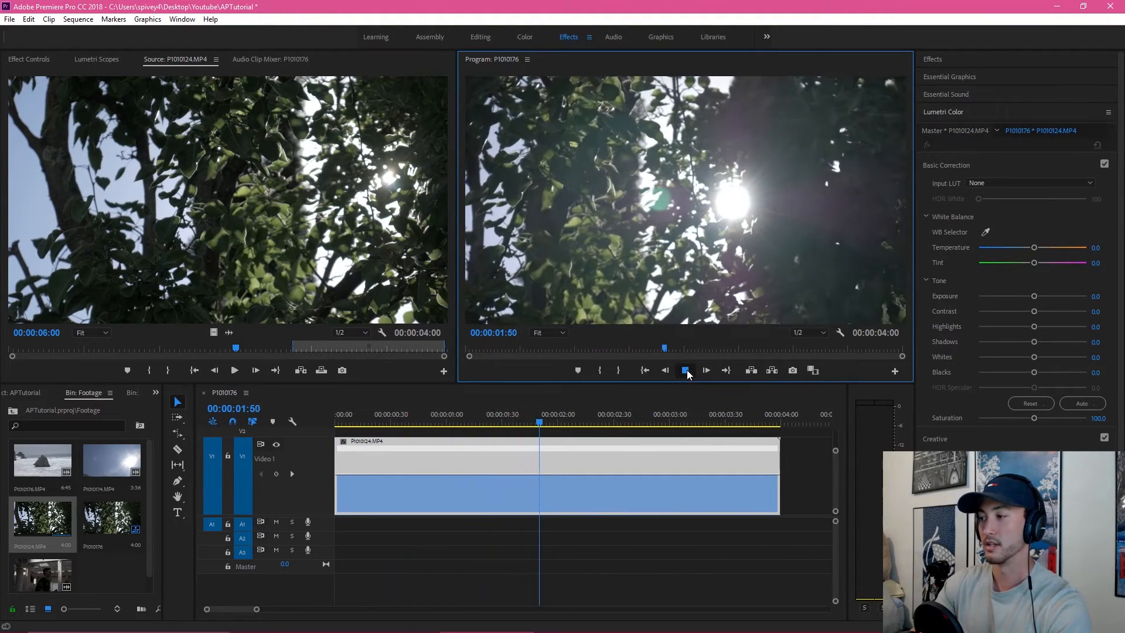
click(685, 370)
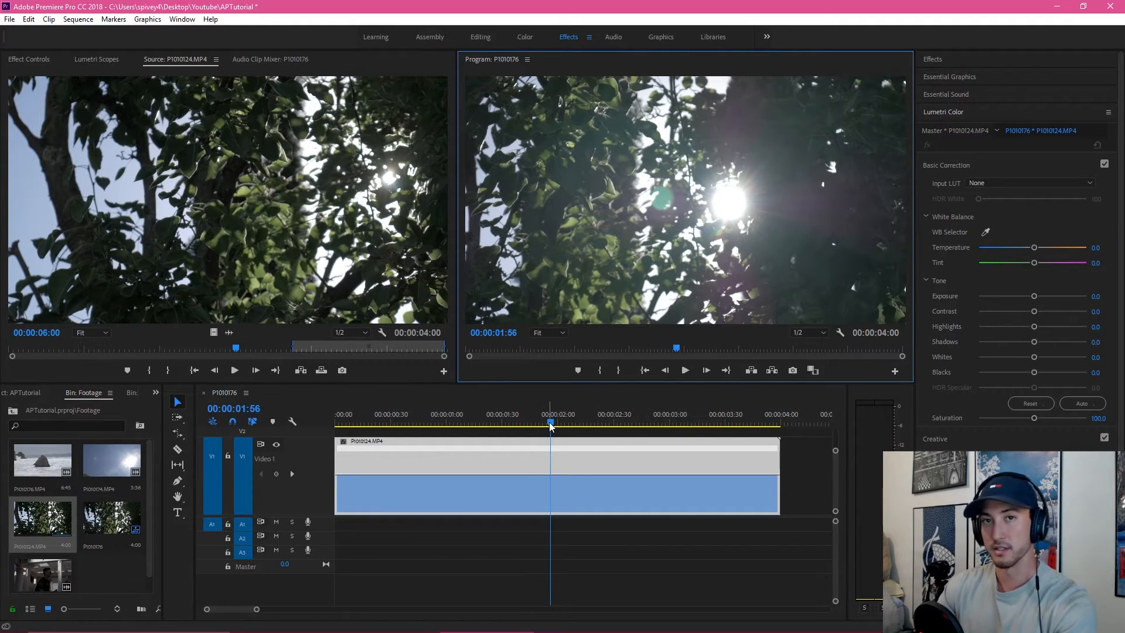
Add speed keyframes to the P1010124.MP4 clip at 00:00:00:50 and about 00:00:02:00.
drag(550, 426, 428, 439)
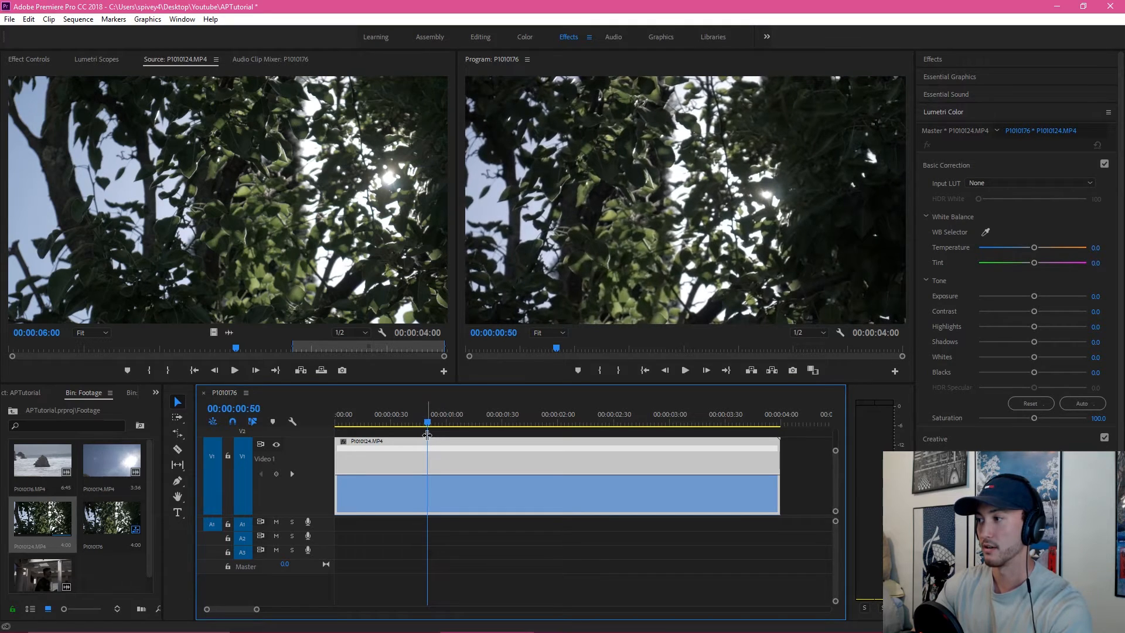
click(276, 474)
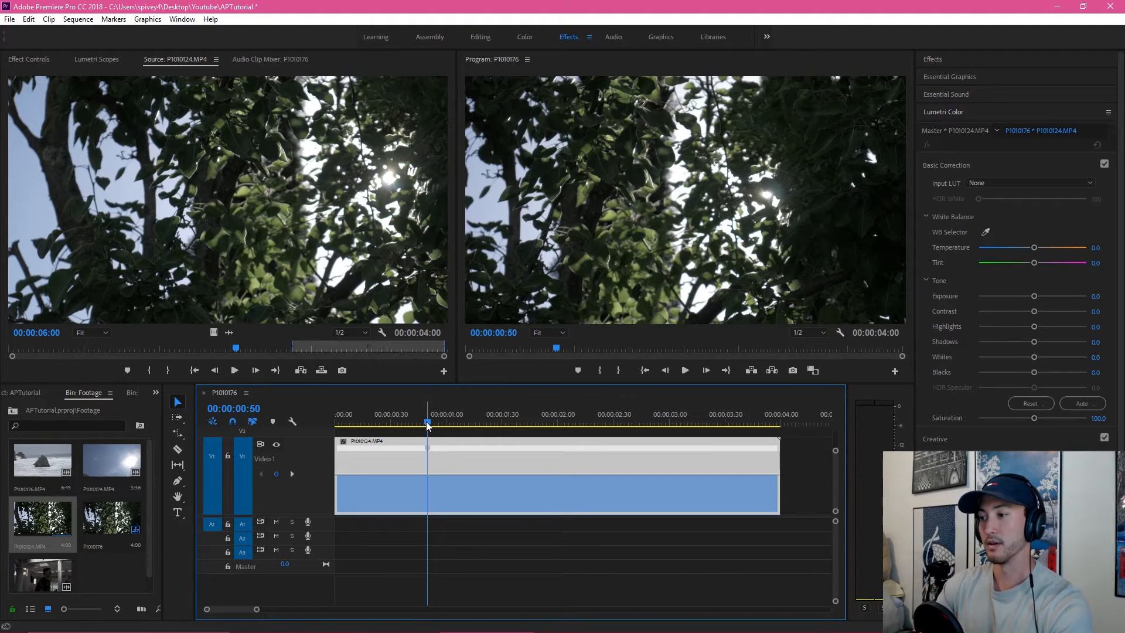
mouse_move(427, 424)
mouse_down()
mouse_move(778, 426)
mouse_move(417, 434)
mouse_move(434, 437)
mouse_up()
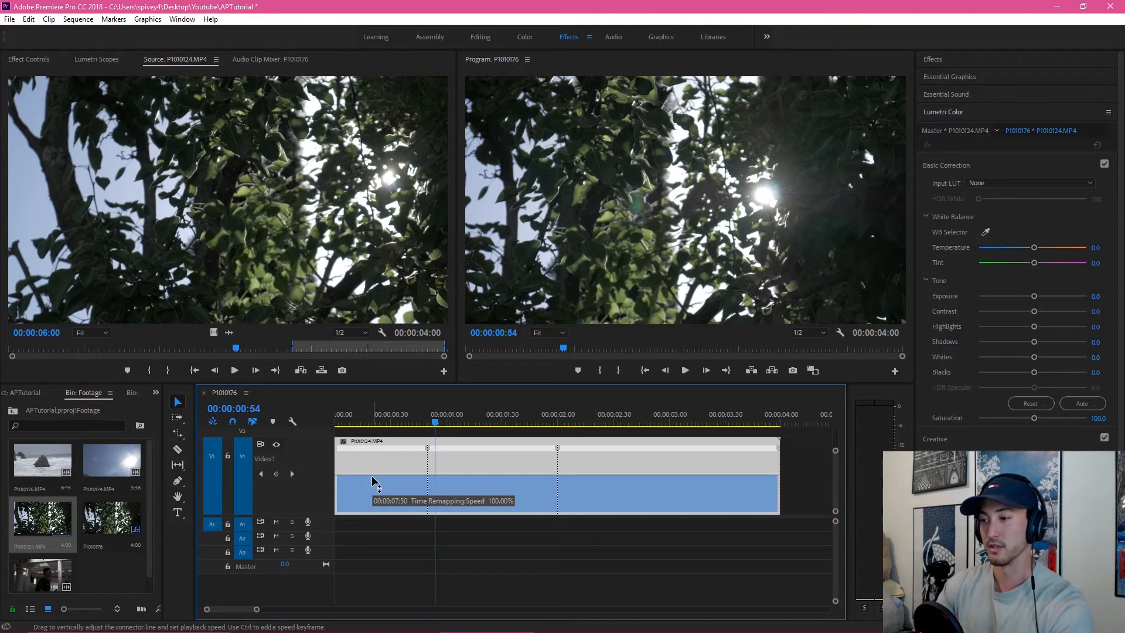
Raise the clip's speed before the first and after the second speed keyframe, and lower it between them.
drag(372, 475, 372, 453)
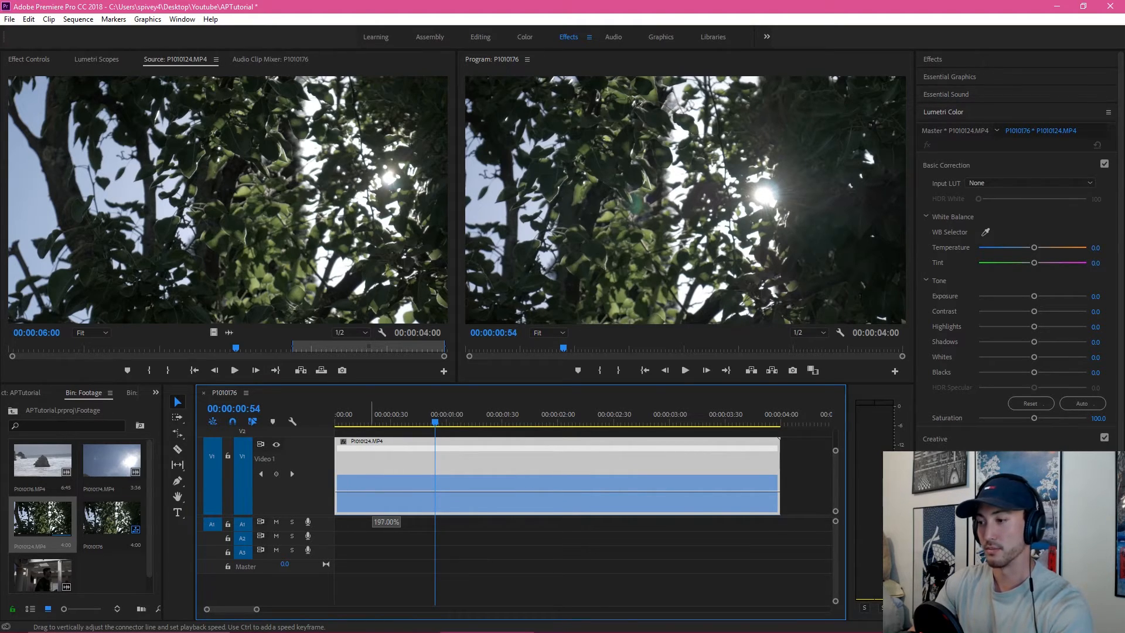
drag(372, 419, 371, 418)
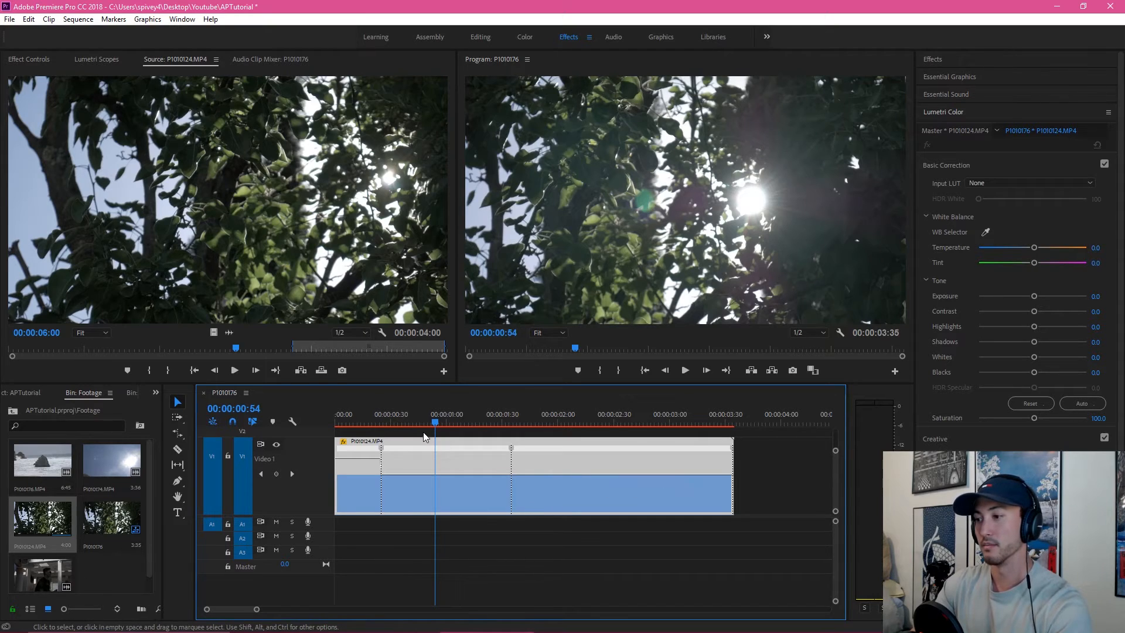
drag(424, 476, 425, 485)
drag(688, 474, 688, 457)
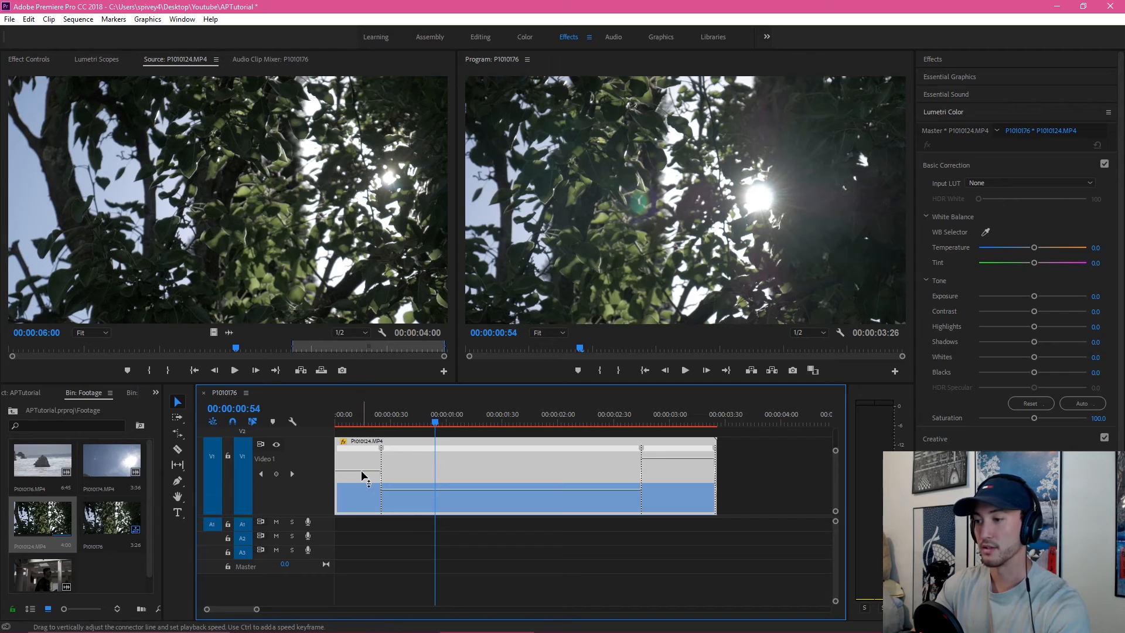
drag(361, 469, 361, 450)
Scrub through the remapped clip, render the sequence and play it back to review the abrupt speed changes.
click(351, 422)
drag(350, 421, 655, 432)
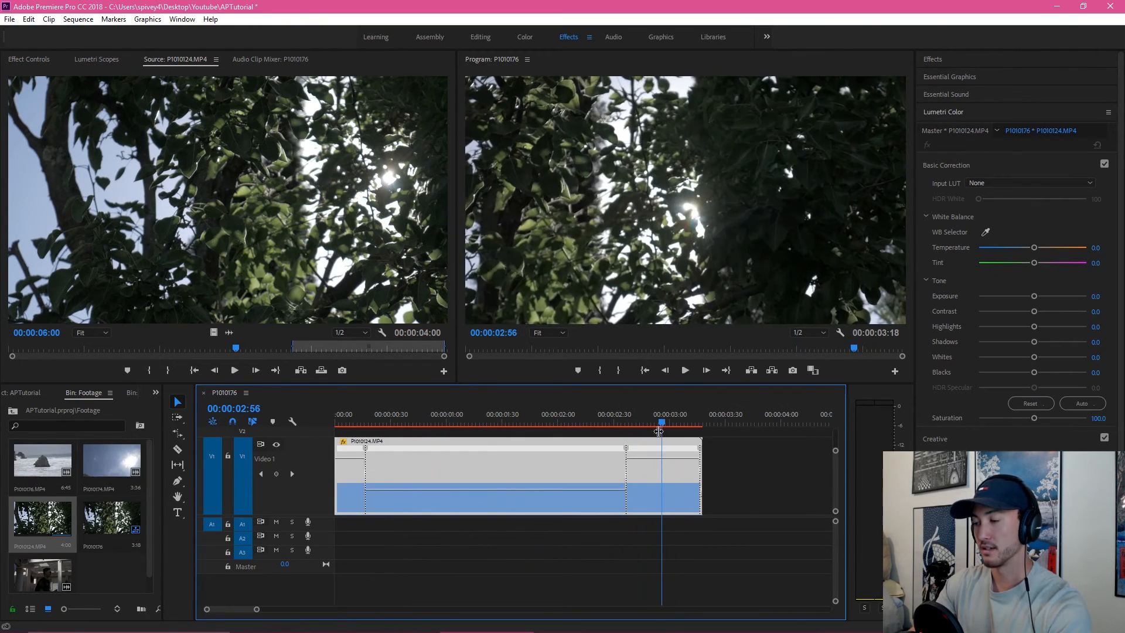
key(Return)
click(682, 372)
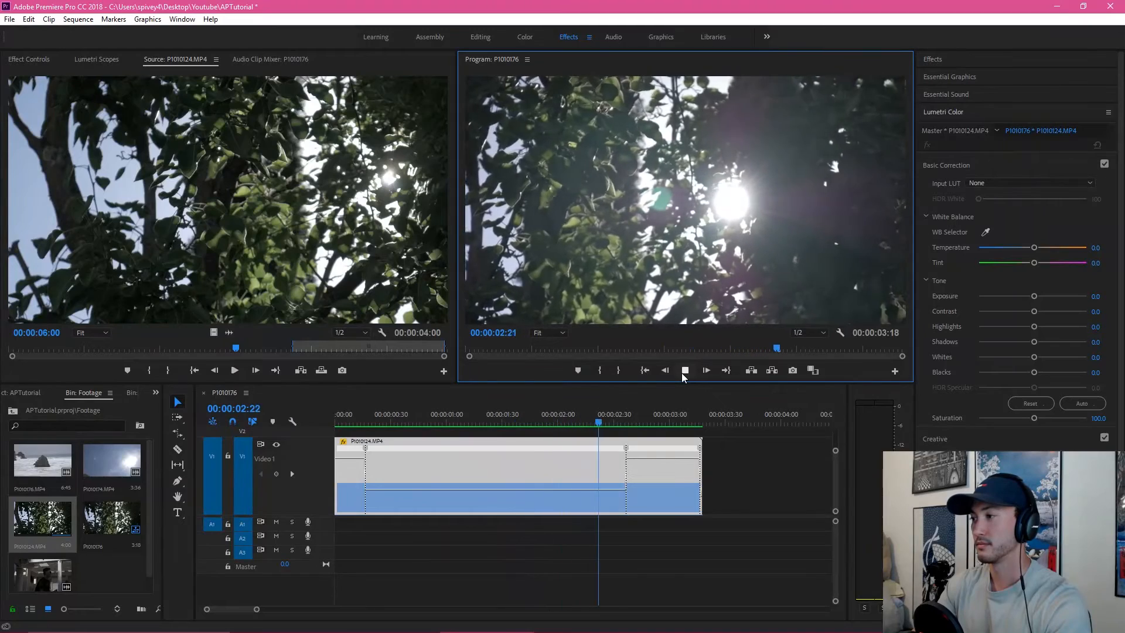
click(682, 373)
drag(672, 420, 687, 448)
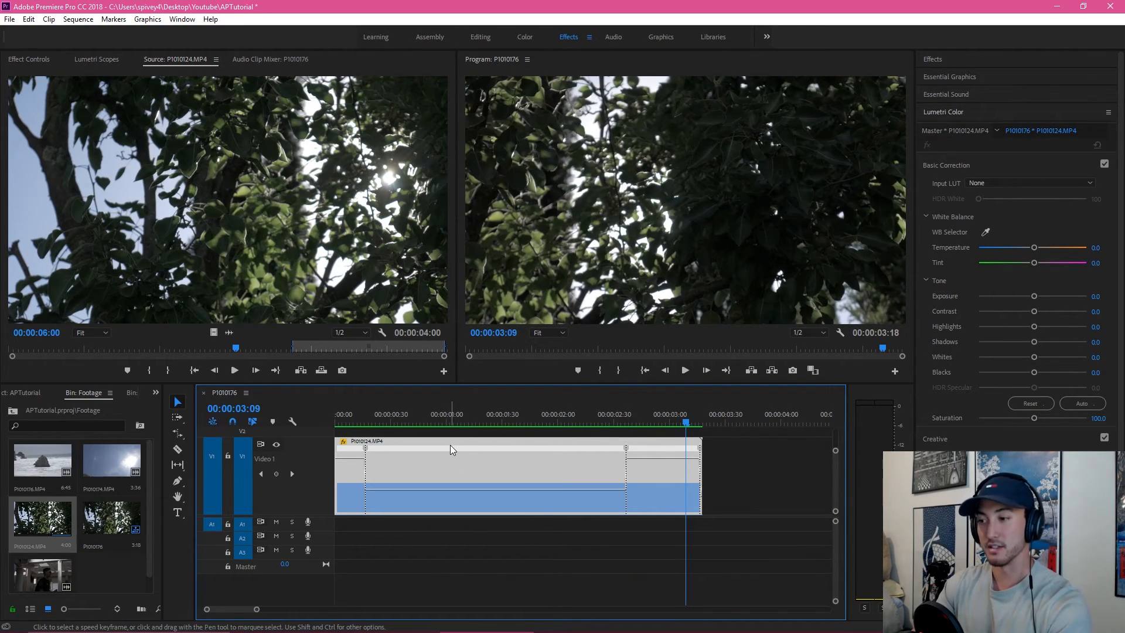
Split both speed keyframes of the P1010124.MP4 clip into gradual transitions that ramp between the fast and slow segments.
drag(686, 426, 383, 447)
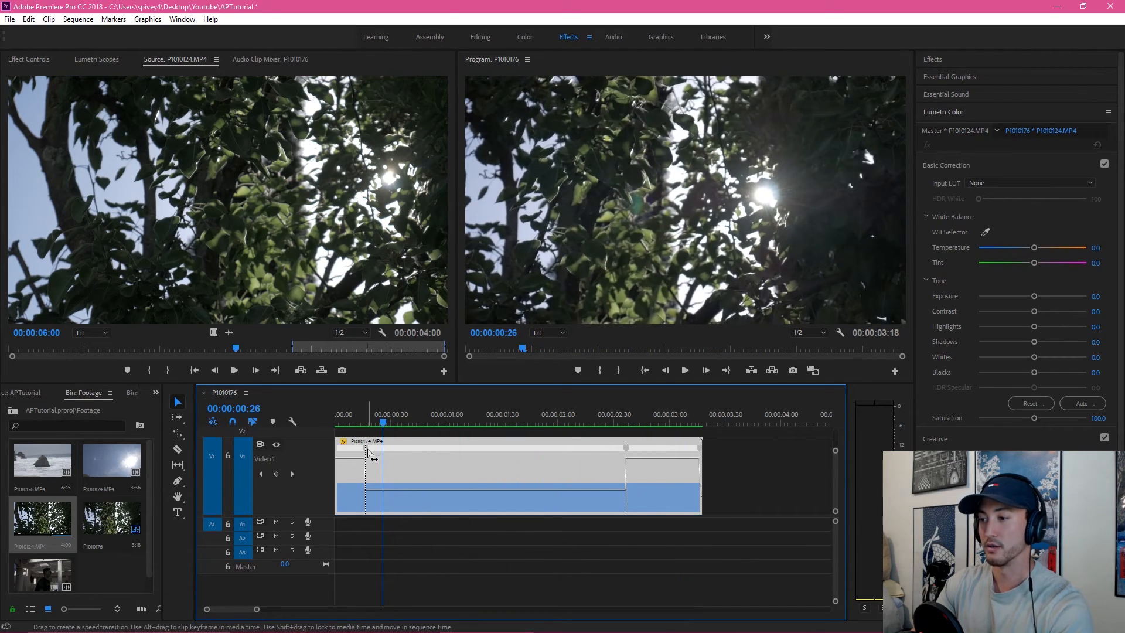
drag(368, 449, 406, 435)
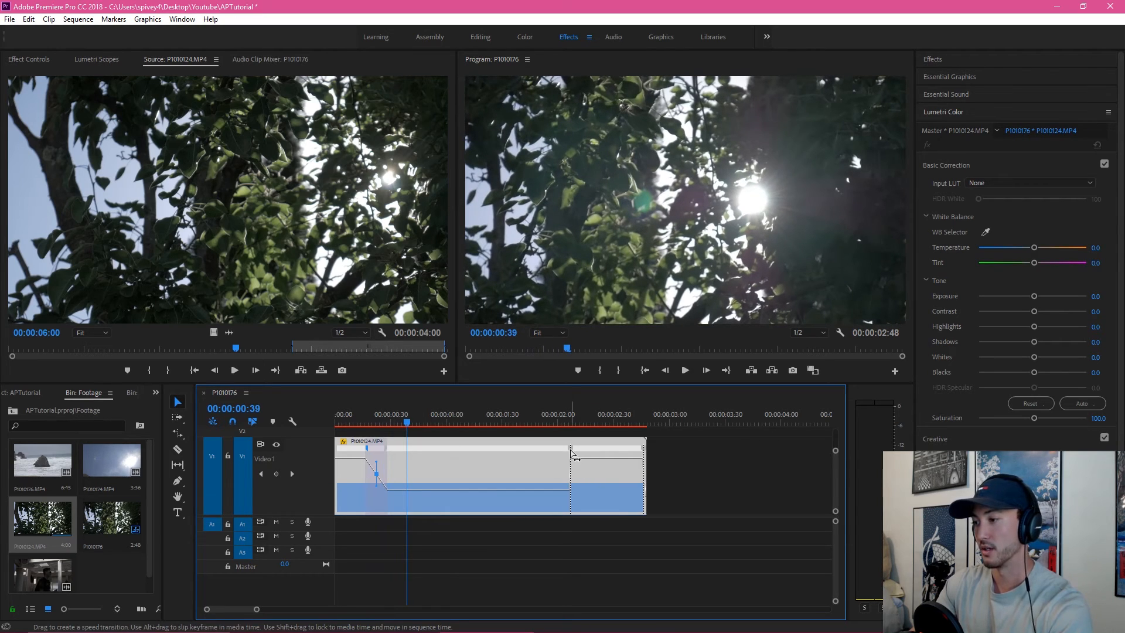
drag(569, 451, 553, 451)
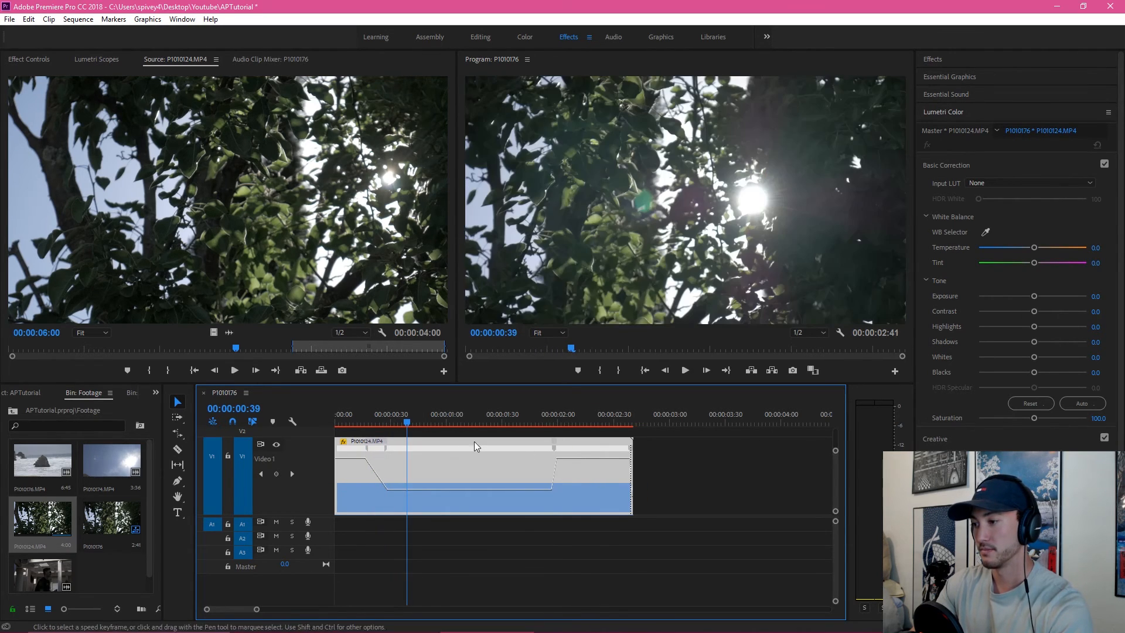
Render the sequence from the start, play back the speed ramps, and return the playhead to 00:00:00:00.
key(Home)
key(Return)
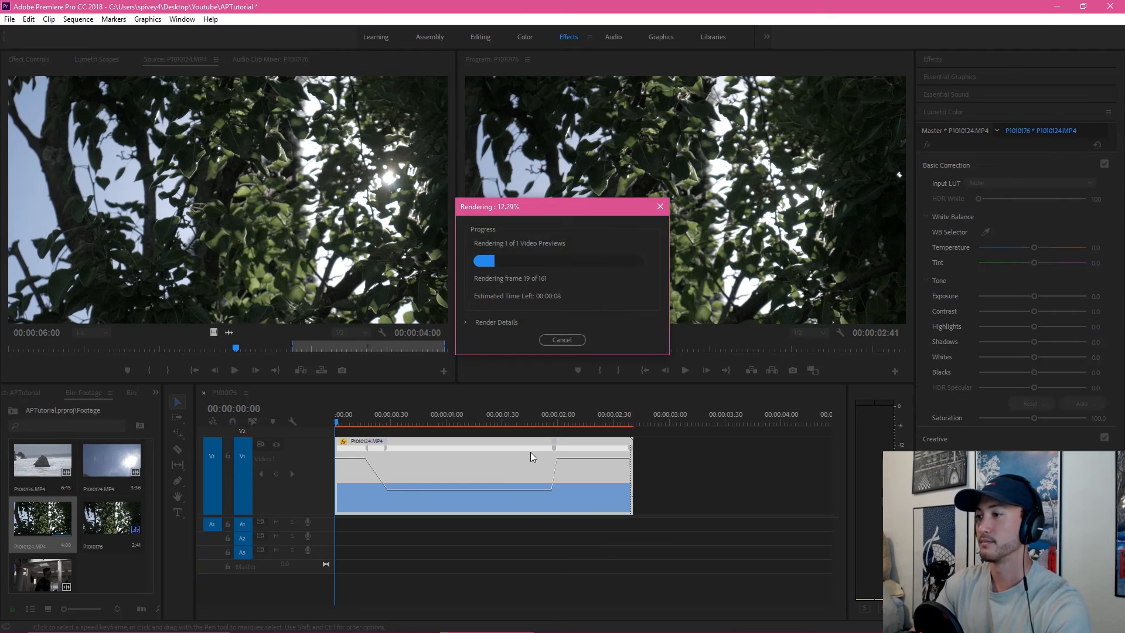
click(682, 372)
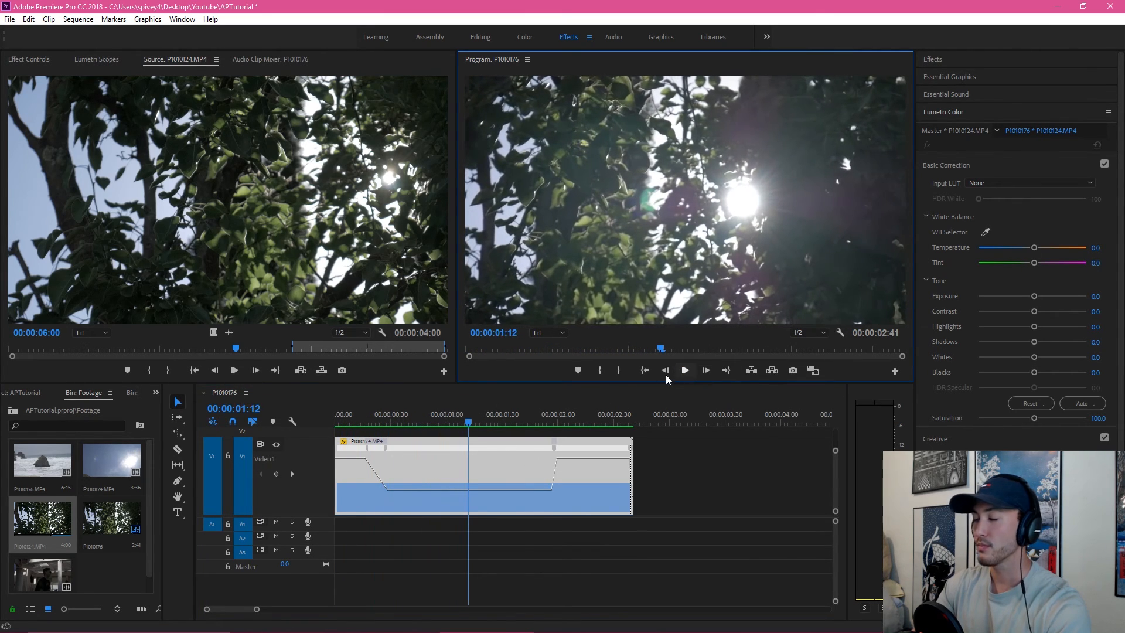
drag(474, 422, 337, 423)
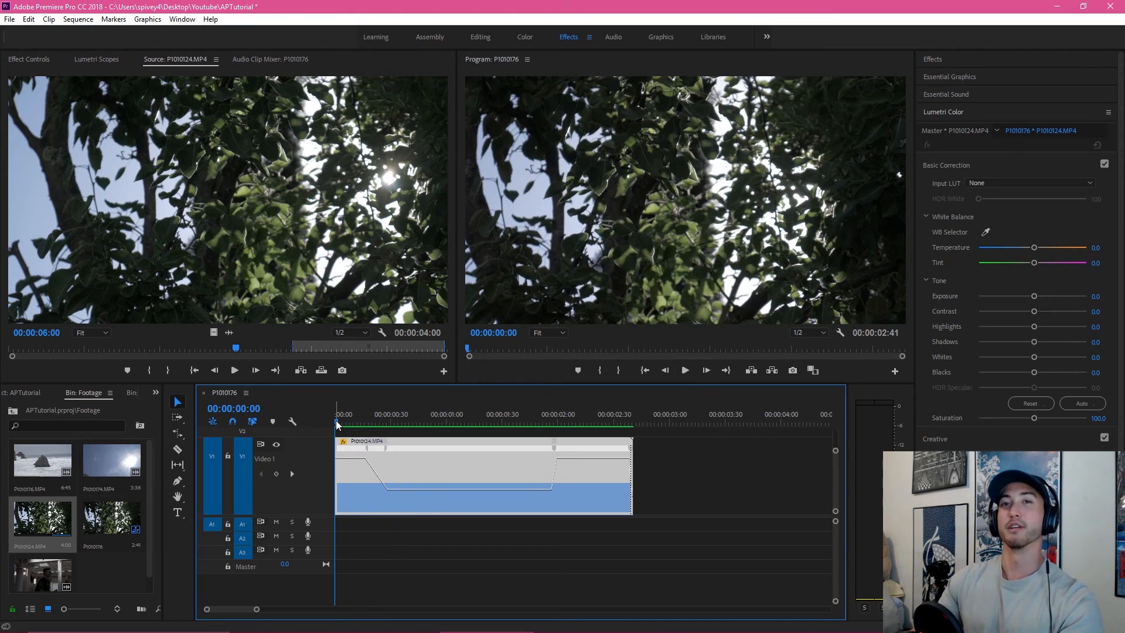